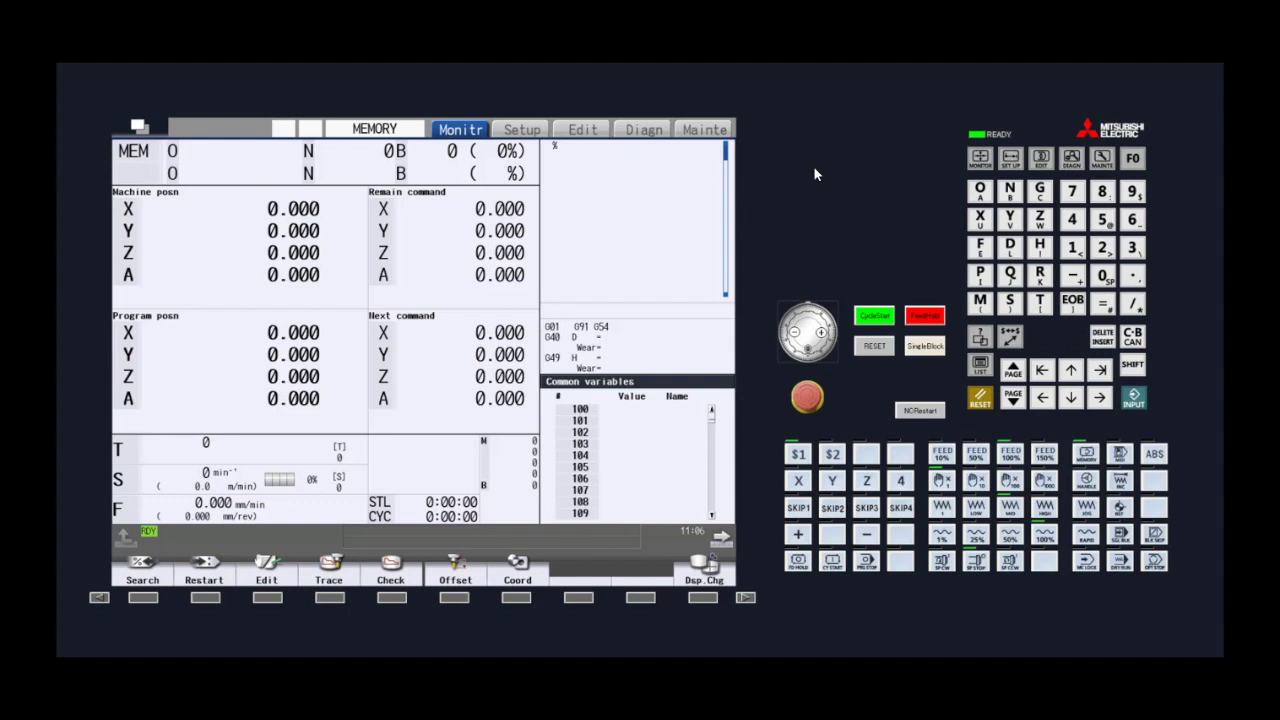
# Step: Open the Maintenance I/O transfer screen and toggle the active side between A:Dev and B:Dev
pyautogui.click(712, 132)
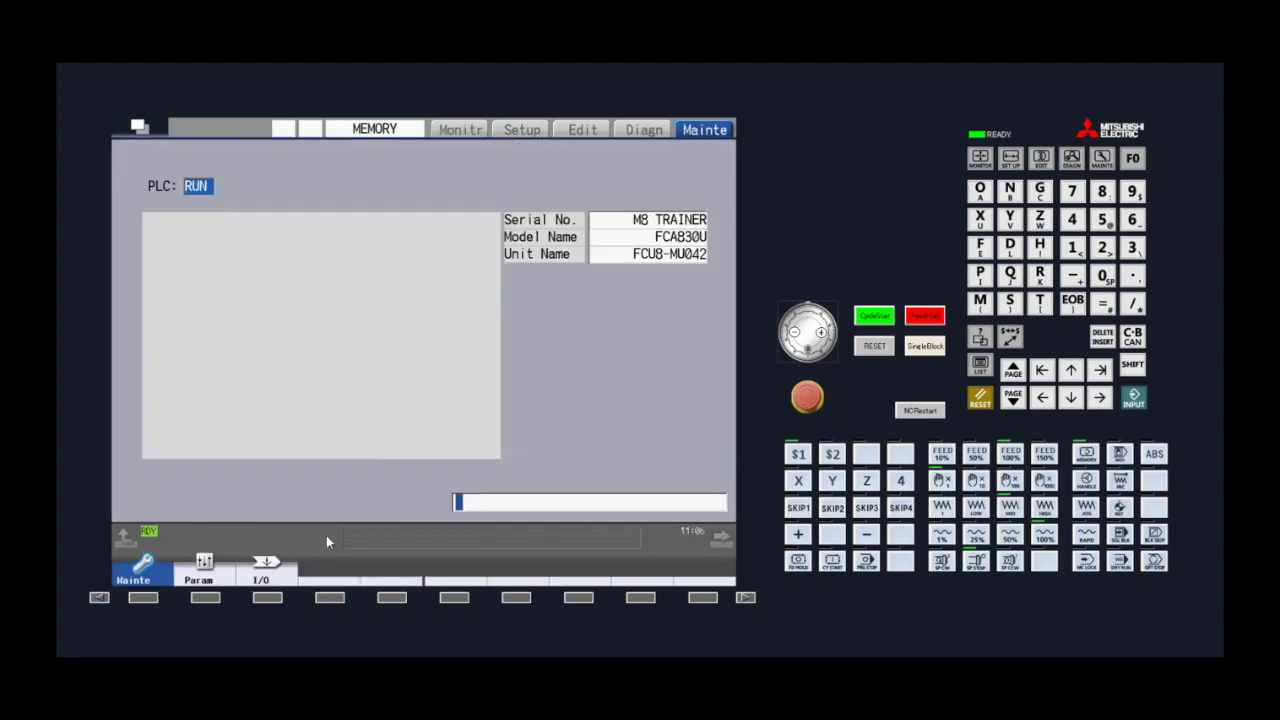
pyautogui.click(285, 574)
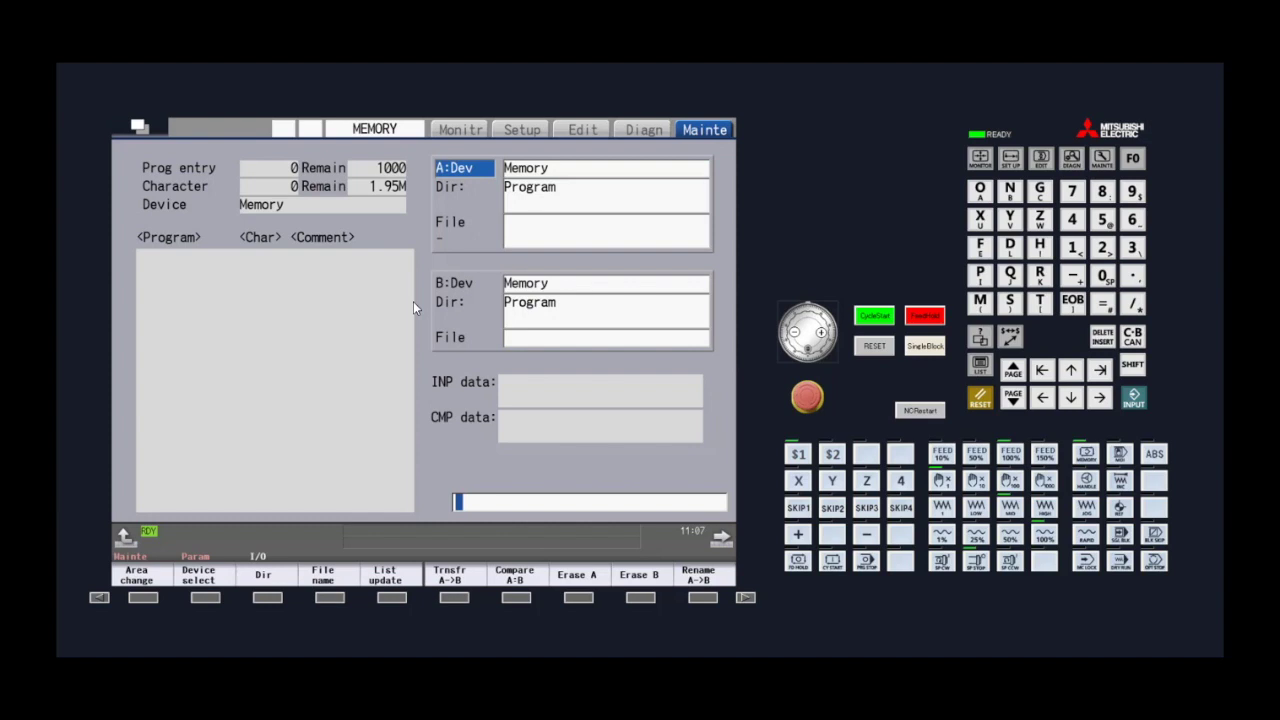
pyautogui.click(138, 578)
pyautogui.click(140, 580)
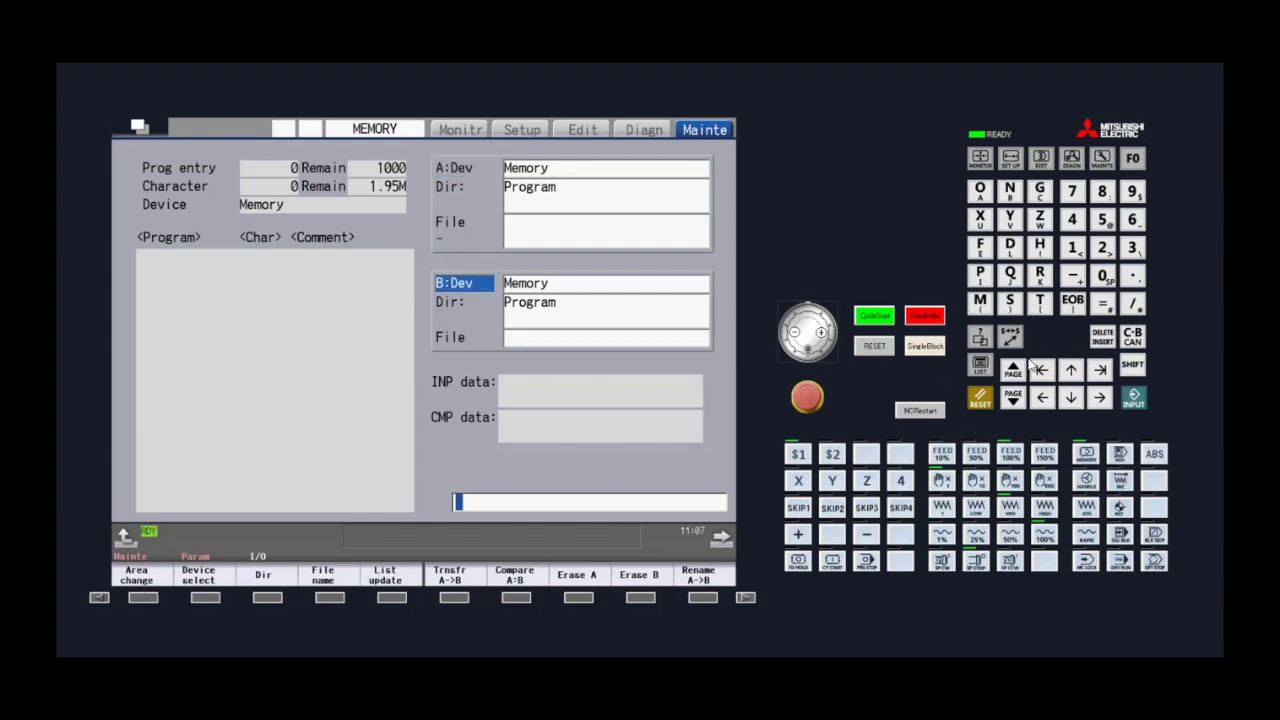
pyautogui.click(1072, 372)
pyautogui.click(1070, 372)
pyautogui.click(1070, 372)
pyautogui.click(1072, 398)
# Step: Return to A:Dev and choose HD as the source device
pyautogui.click(1070, 370)
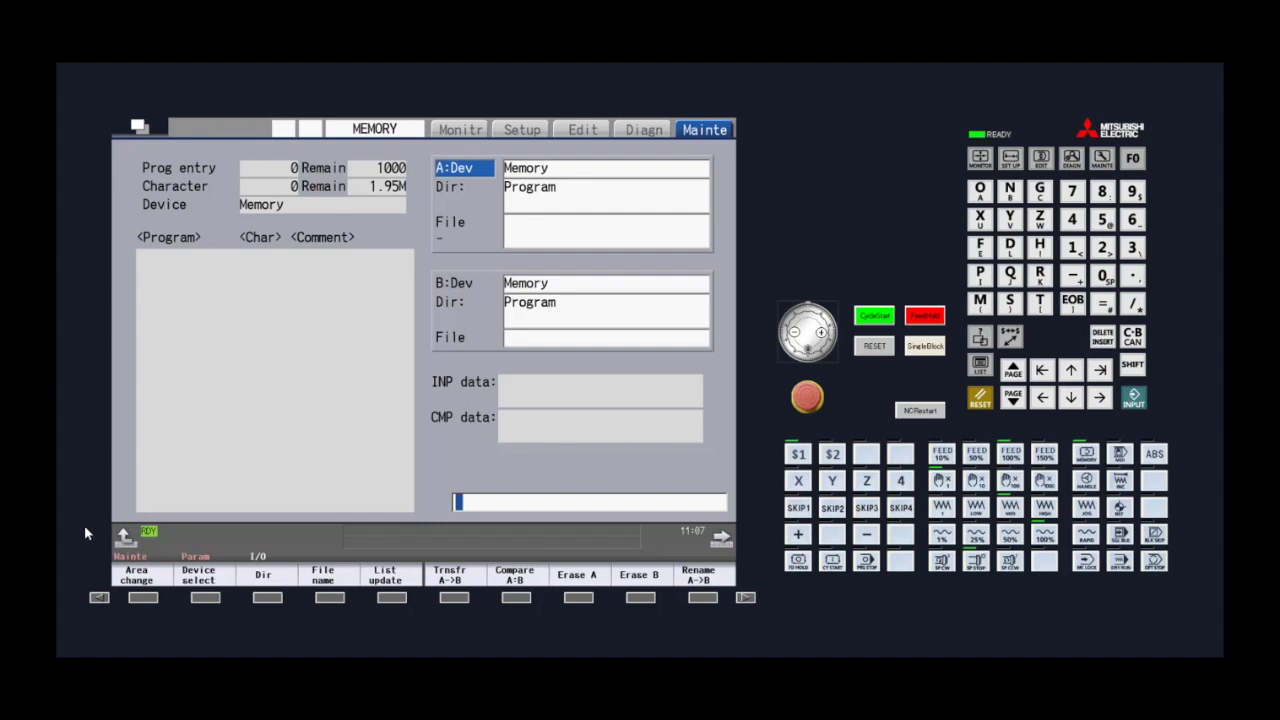
pyautogui.click(197, 577)
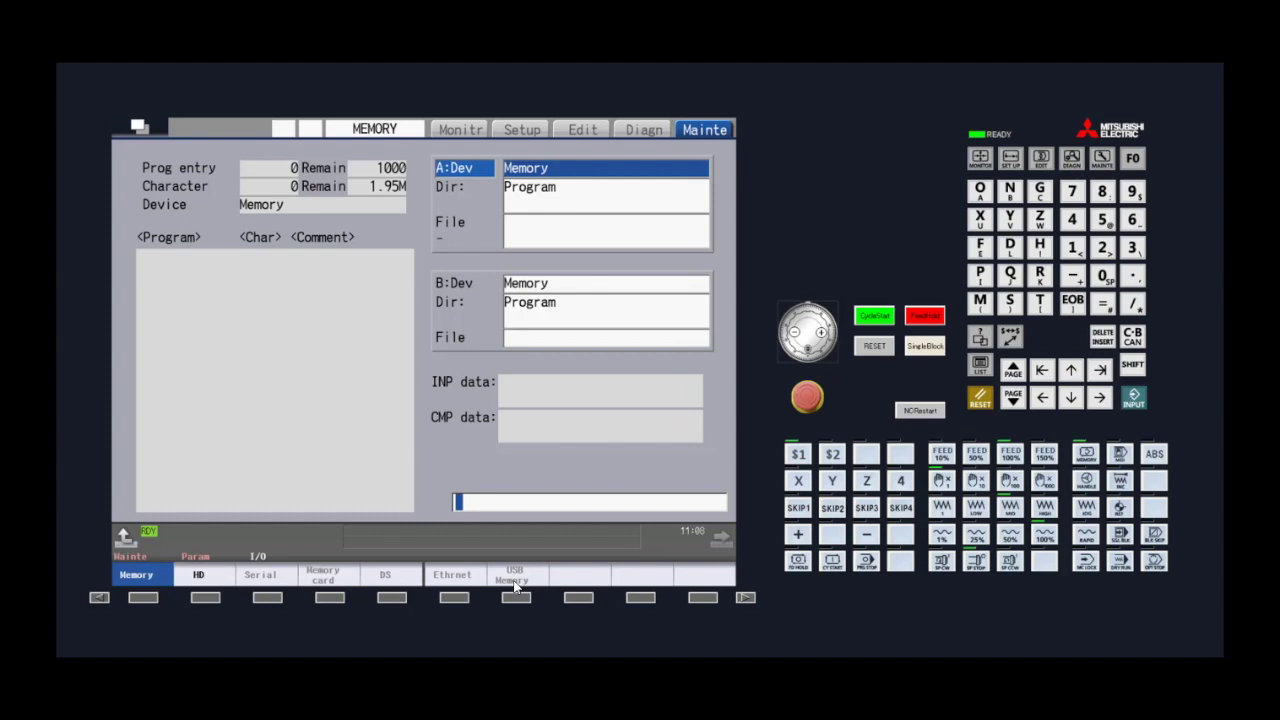
pyautogui.click(200, 574)
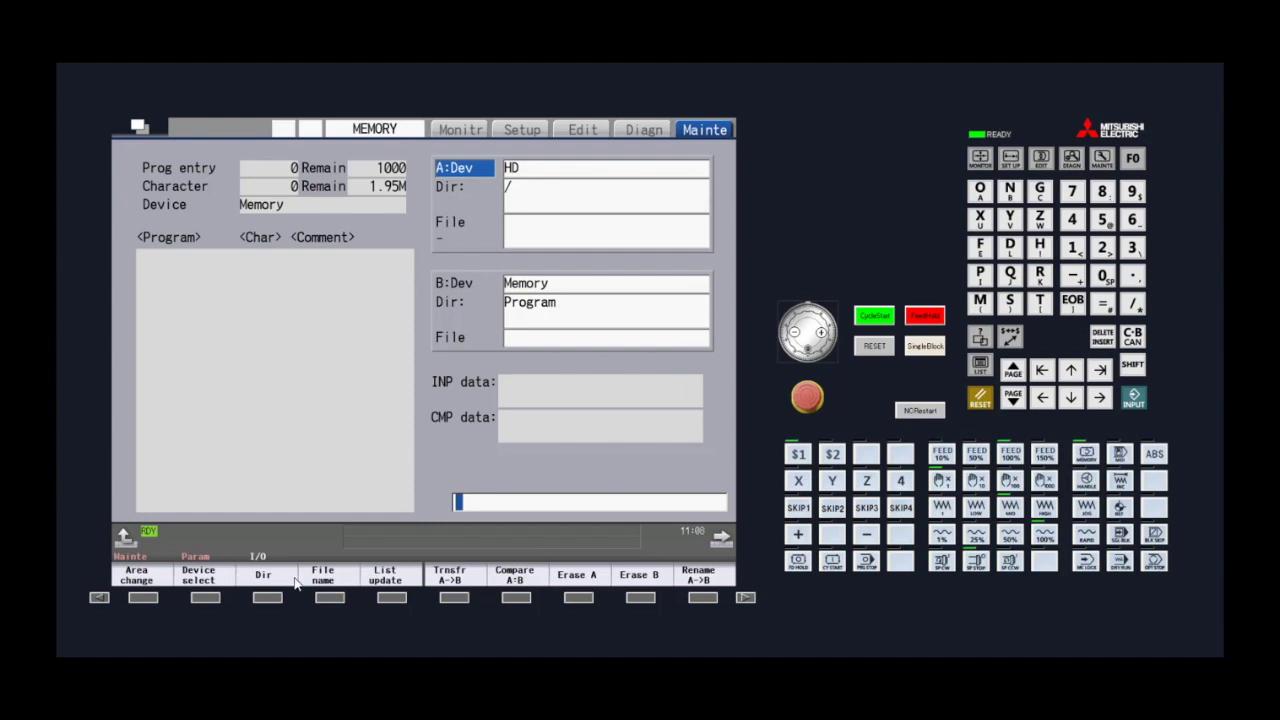
# Step: Update the list to show the HD root files and begin device A's file name entry
pyautogui.click(390, 578)
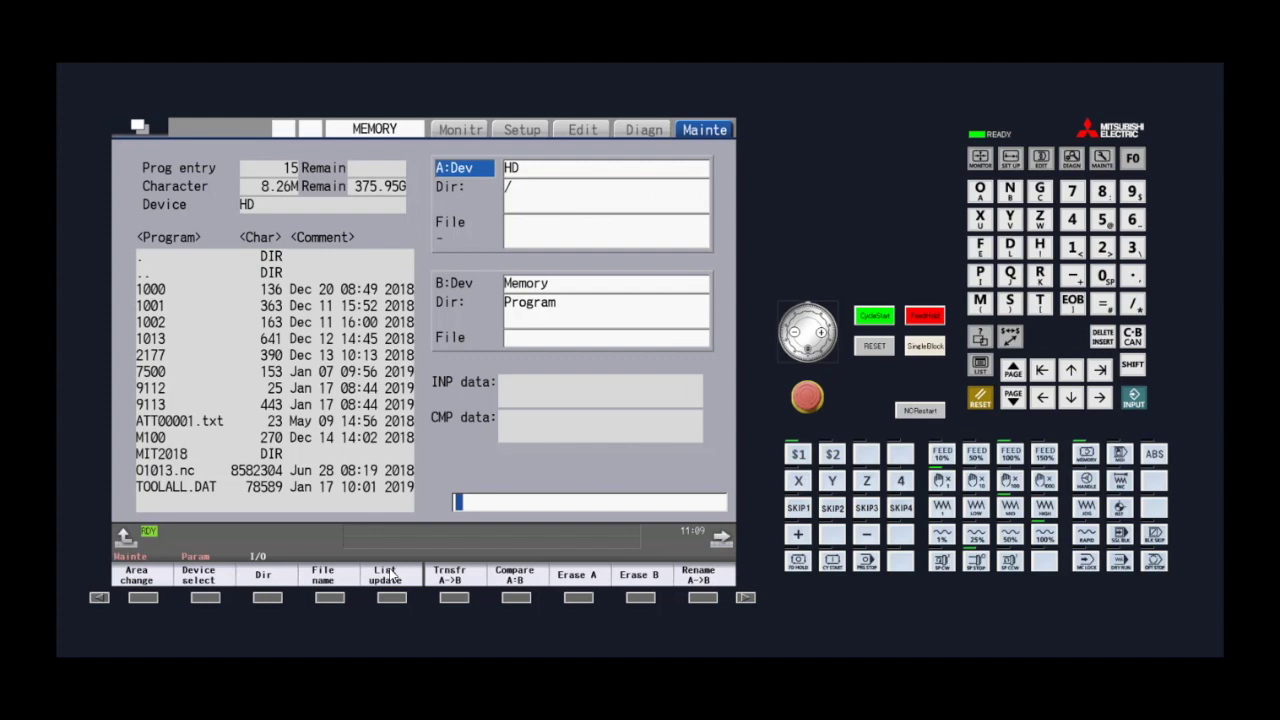
pyautogui.click(344, 582)
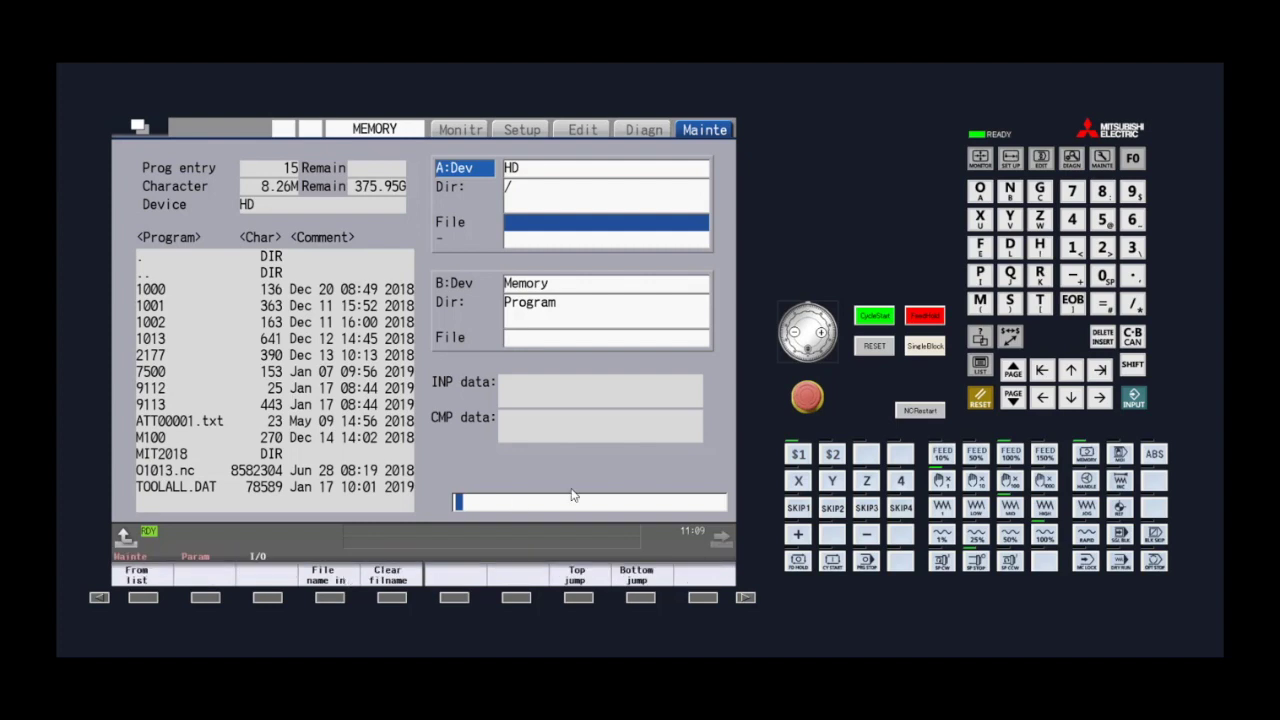
# Step: Key in a program name, then replace it with M100 picked from the HD file list
pyautogui.click(980, 276)
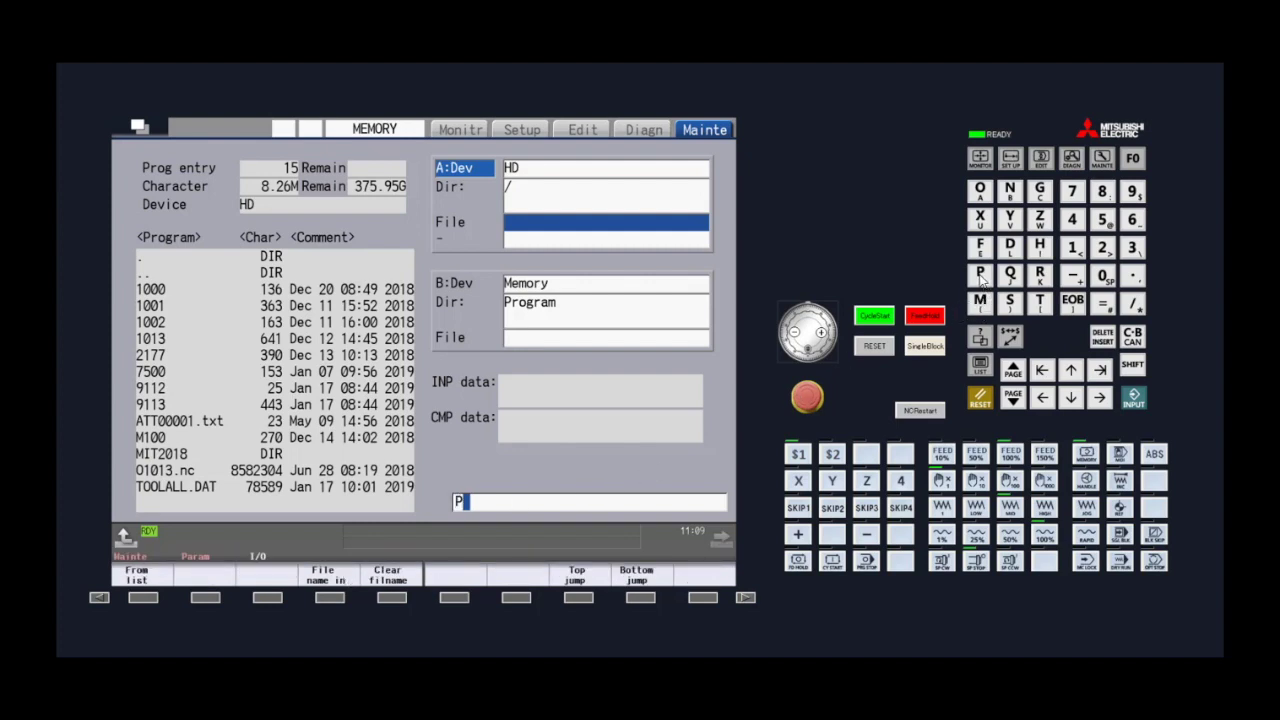
pyautogui.click(1072, 247)
pyautogui.click(1132, 247)
pyautogui.click(158, 584)
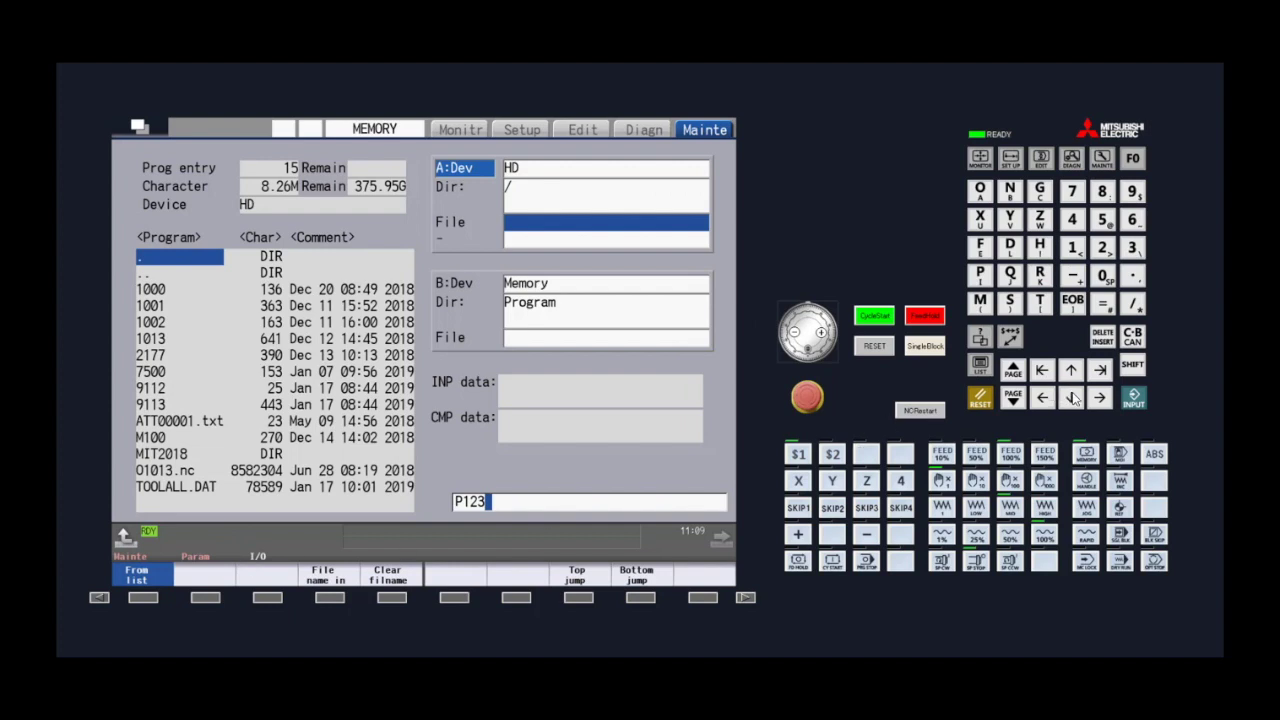
pyautogui.click(1071, 398)
pyautogui.click(1071, 398)
pyautogui.click(1071, 398)
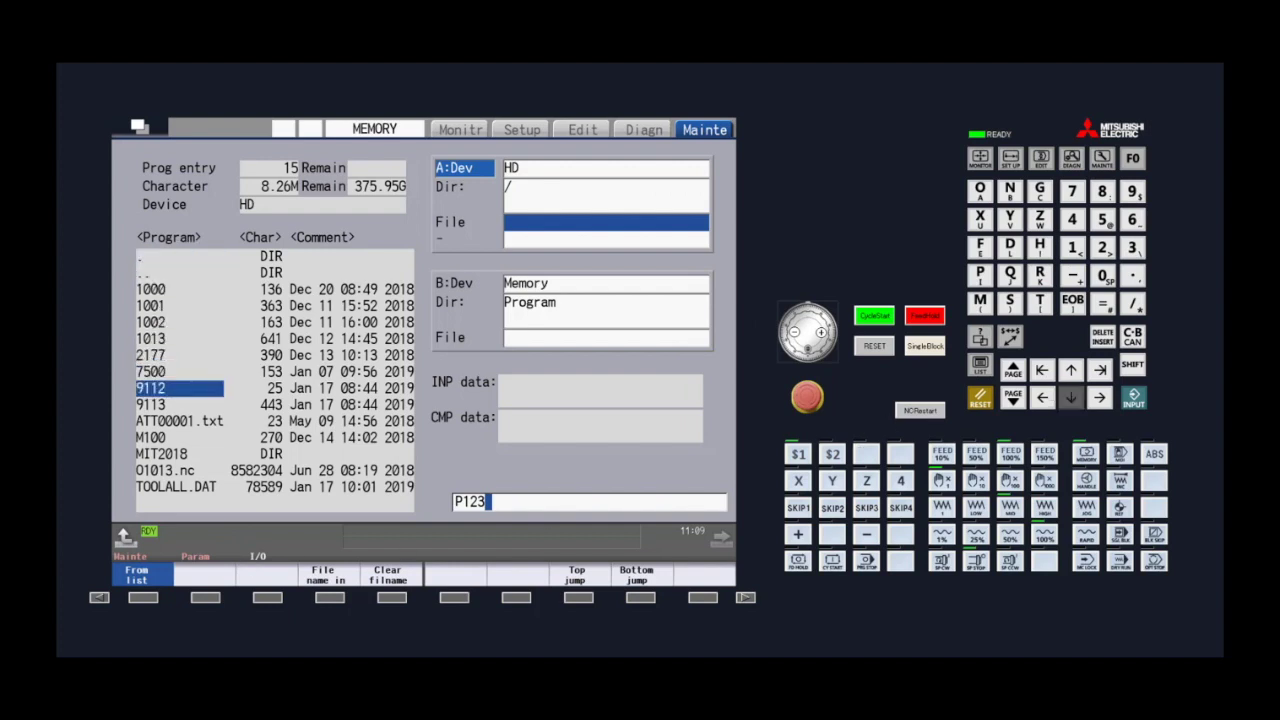
pyautogui.click(1071, 398)
pyautogui.click(1071, 398)
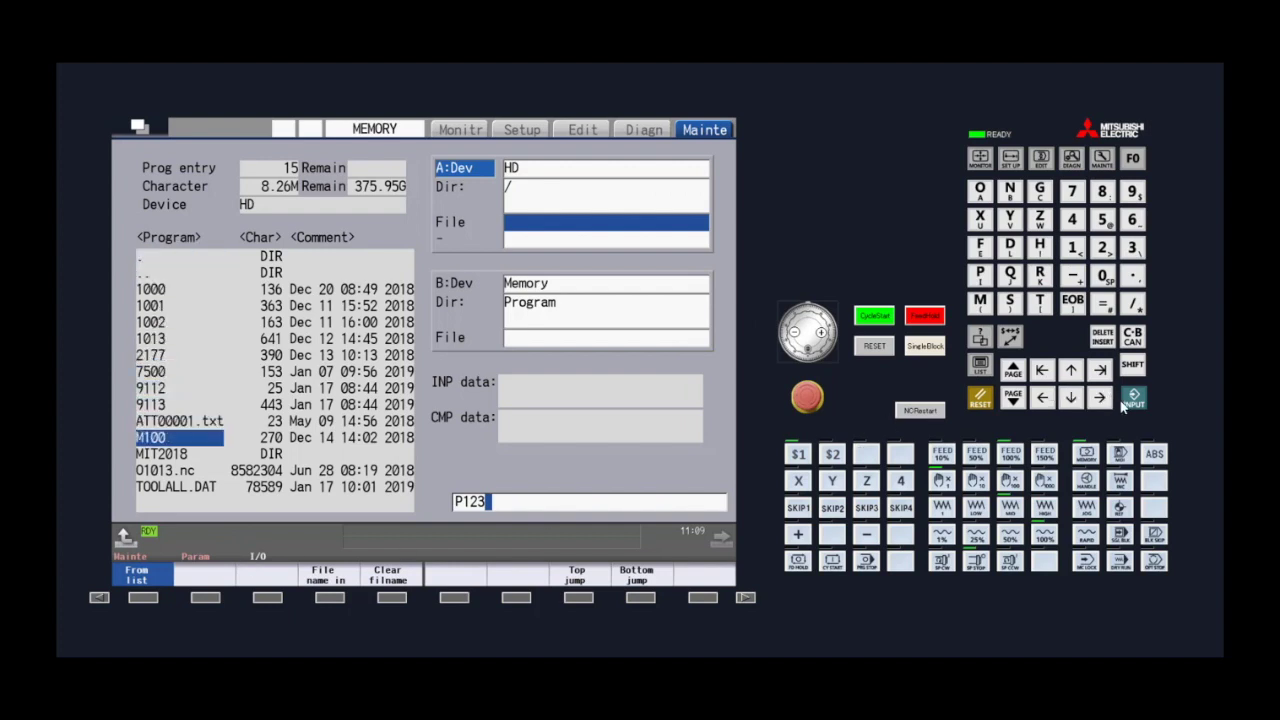
pyautogui.click(1134, 400)
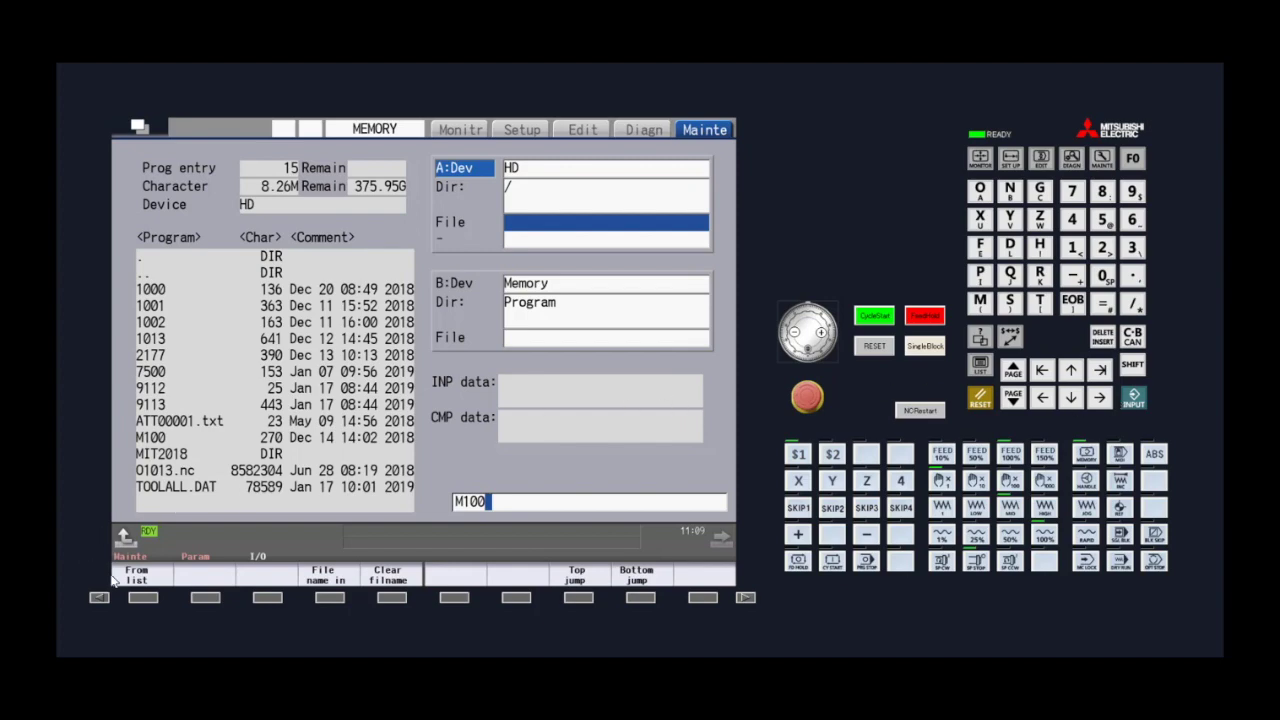
pyautogui.click(118, 580)
pyautogui.click(1071, 397)
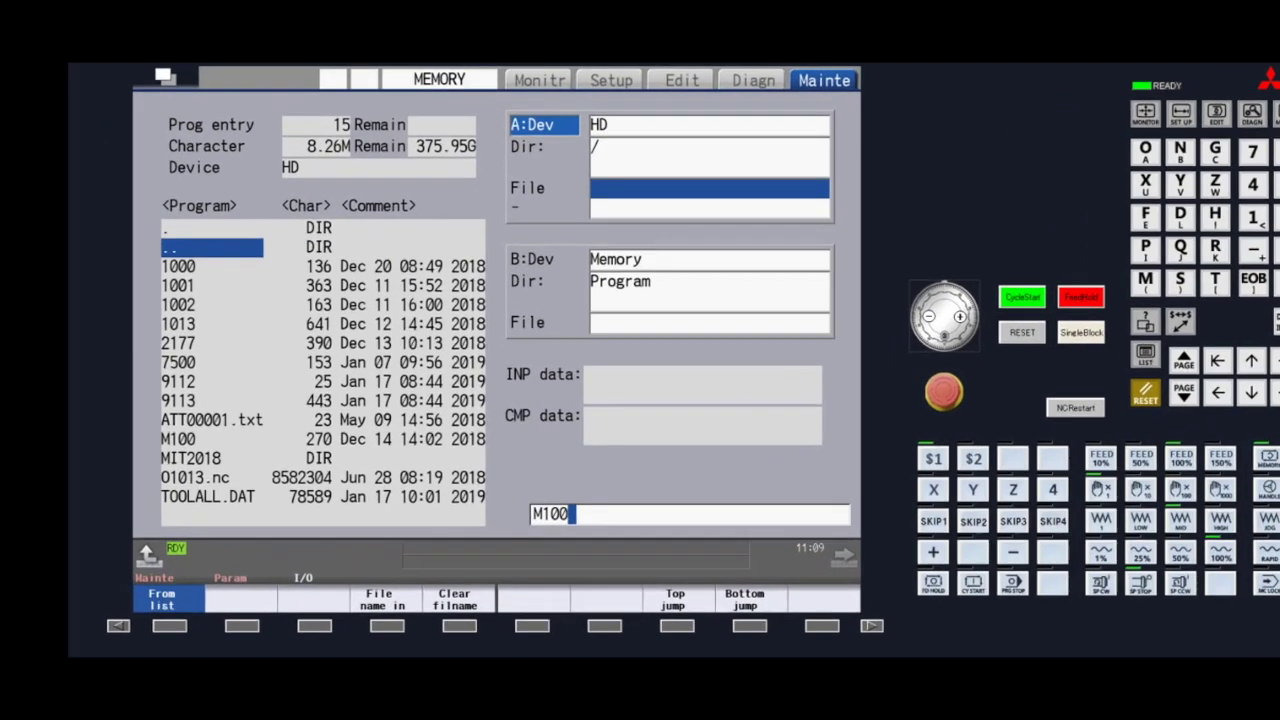
pyautogui.click(1071, 397)
pyautogui.click(1071, 397)
pyautogui.click(1071, 397)
pyautogui.press('Down')
pyautogui.press('Down')
pyautogui.press('Down')
pyautogui.press('Down')
pyautogui.press('Down')
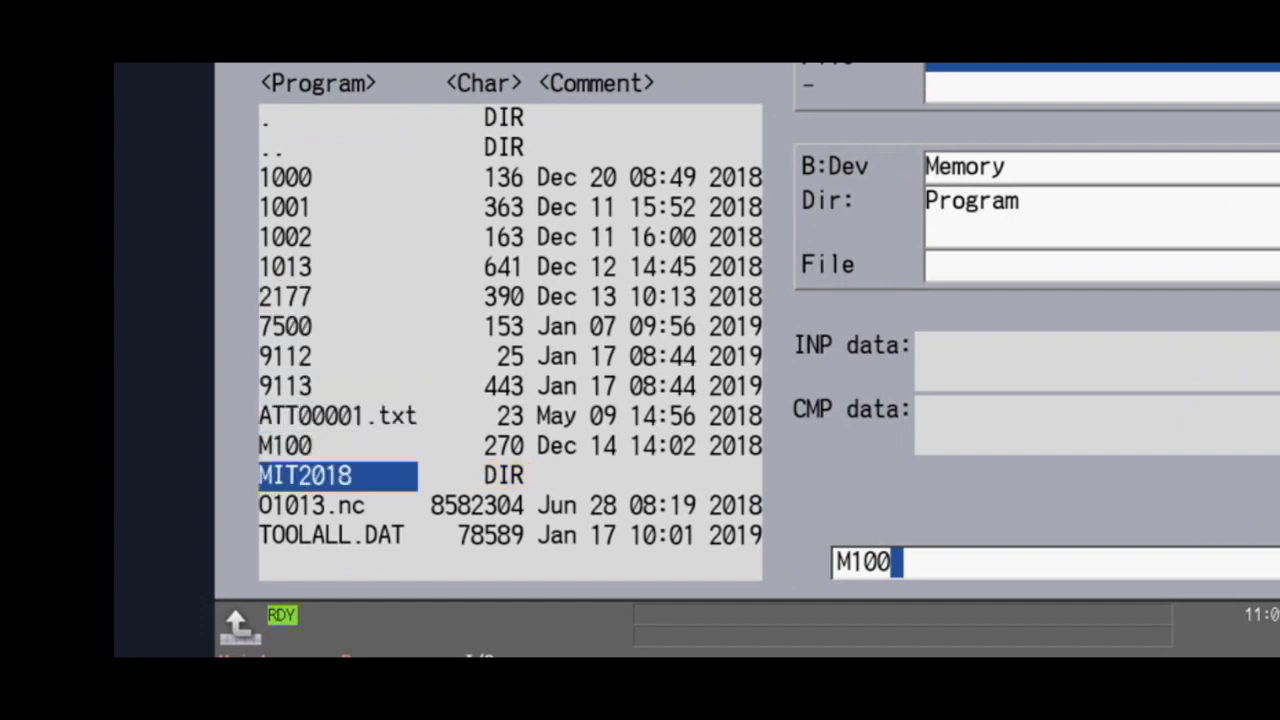
pyautogui.press('Return')
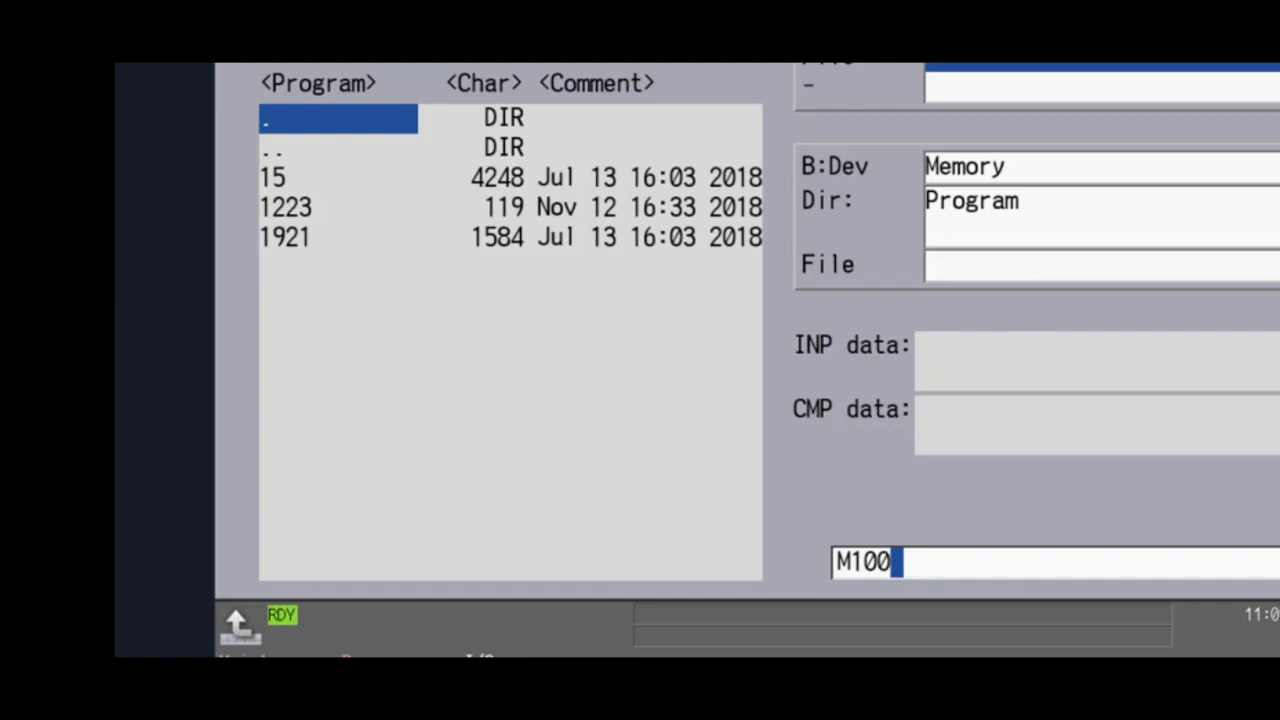
pyautogui.press('Down')
pyautogui.press('Down')
pyautogui.press('Down')
pyautogui.press('Down')
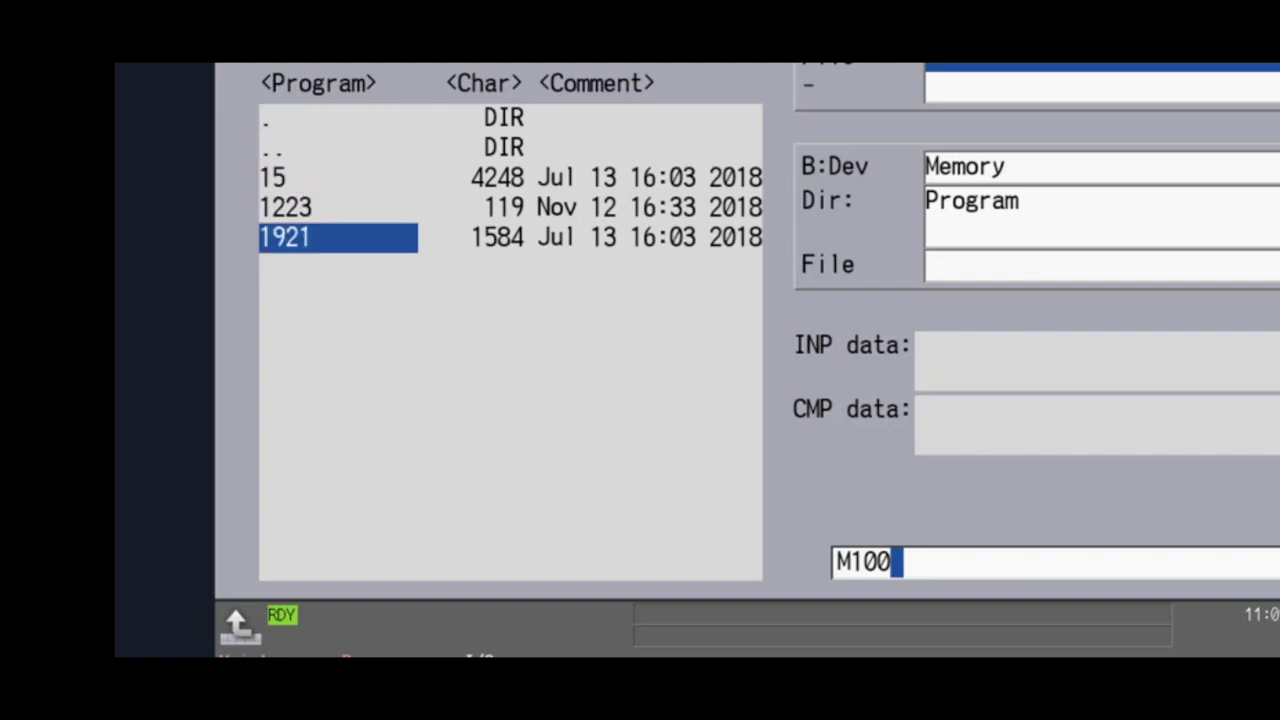
pyautogui.press('Up')
pyautogui.press('Up')
pyautogui.press('Up')
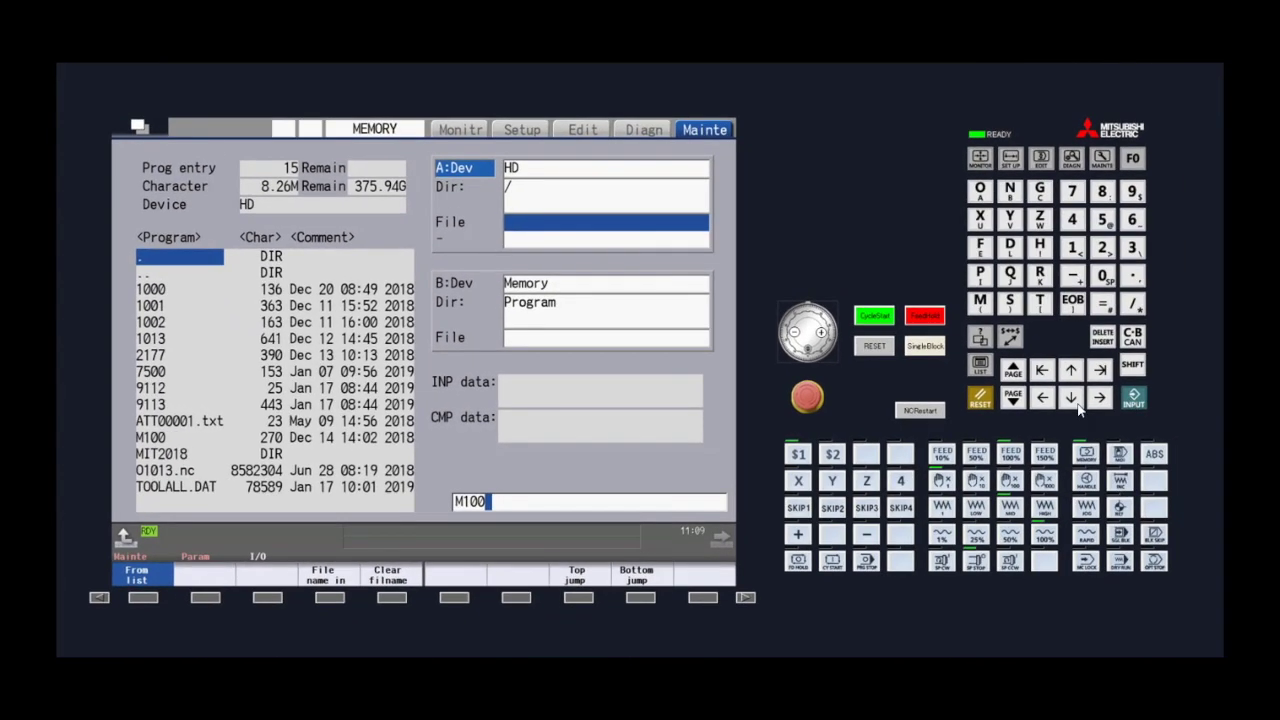
# Step: Enter M100 from the list as device A's source file name
pyautogui.click(1077, 404)
pyautogui.click(1077, 404)
pyautogui.click(1077, 404)
pyautogui.click(1077, 404)
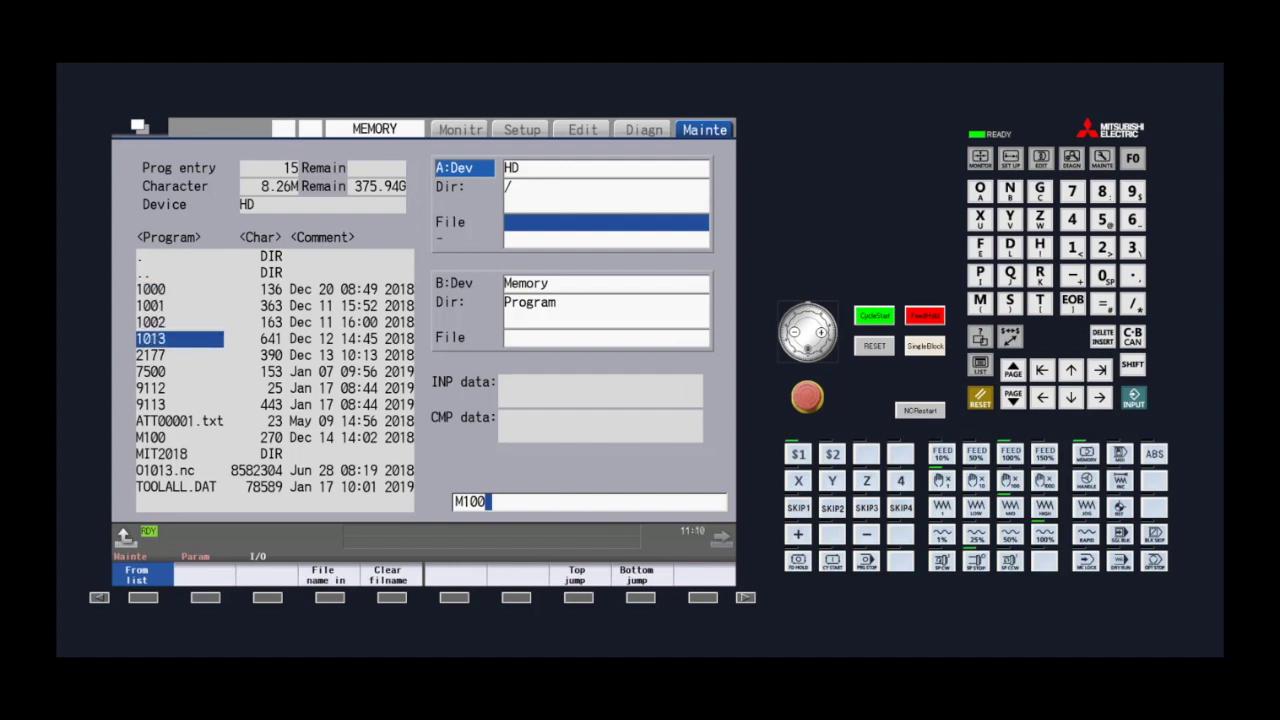
pyautogui.click(1077, 404)
pyautogui.click(1077, 404)
pyautogui.click(1077, 404)
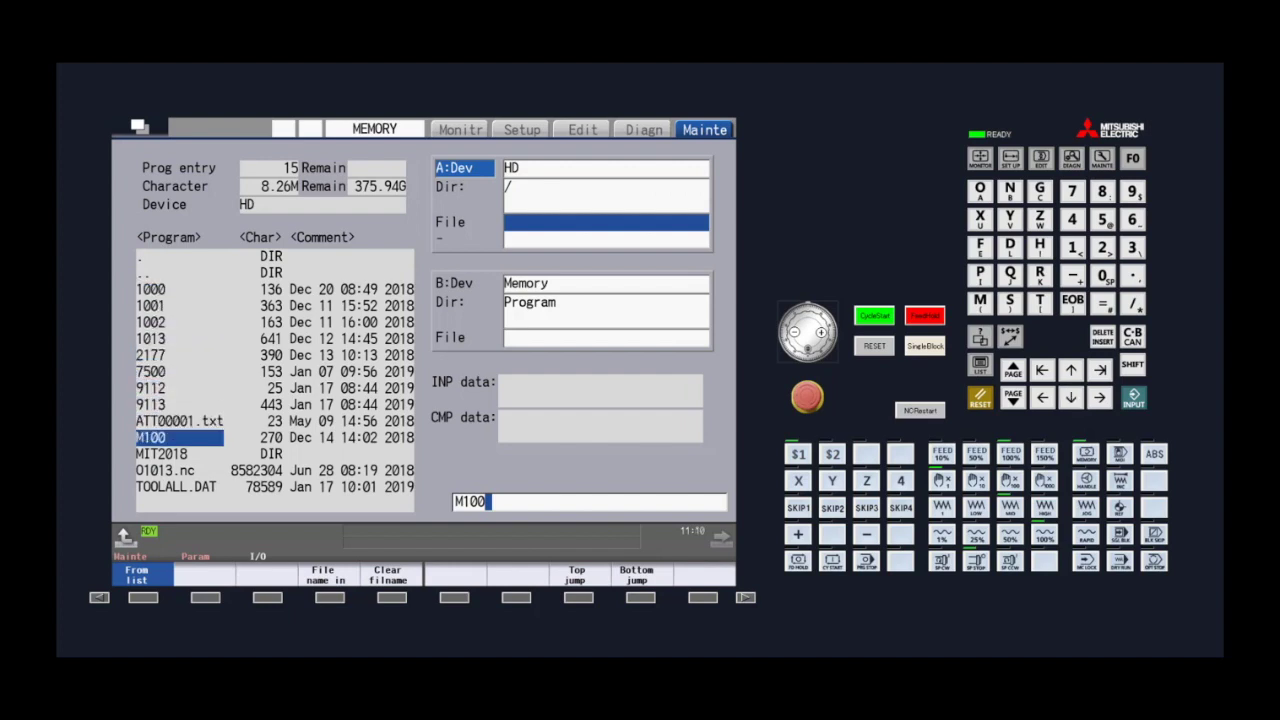
pyautogui.click(1134, 402)
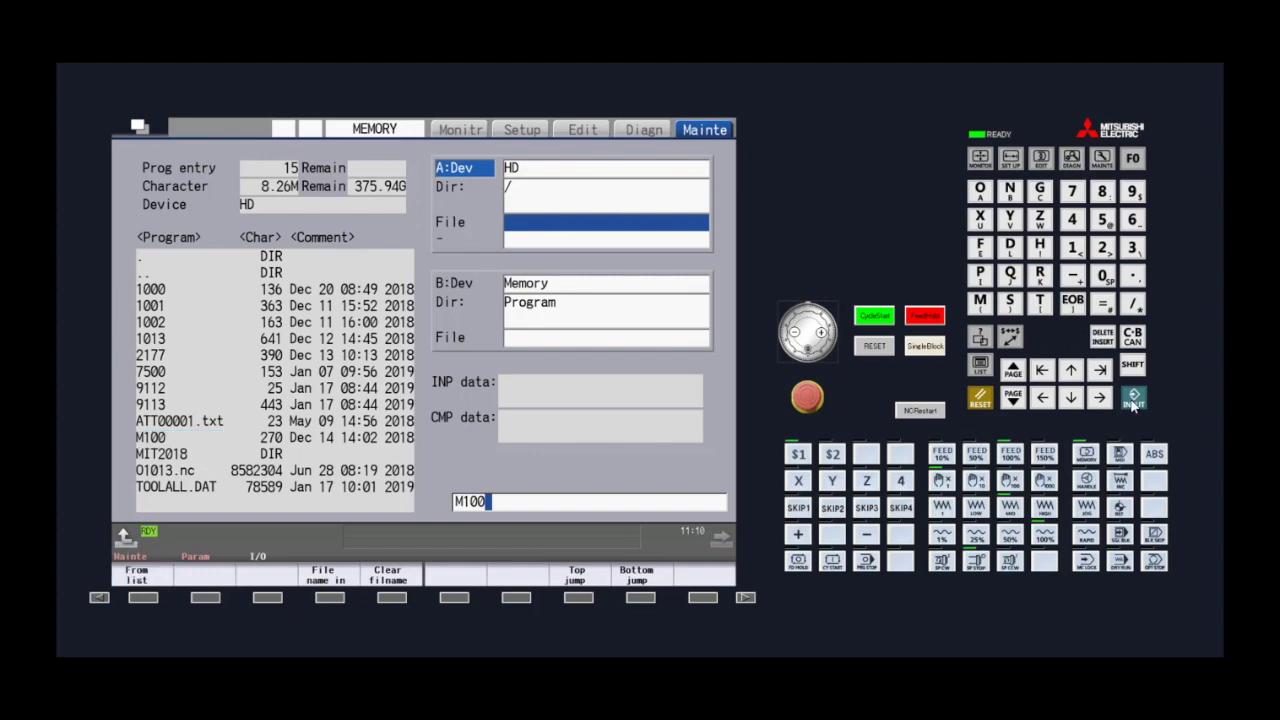
pyautogui.click(1134, 402)
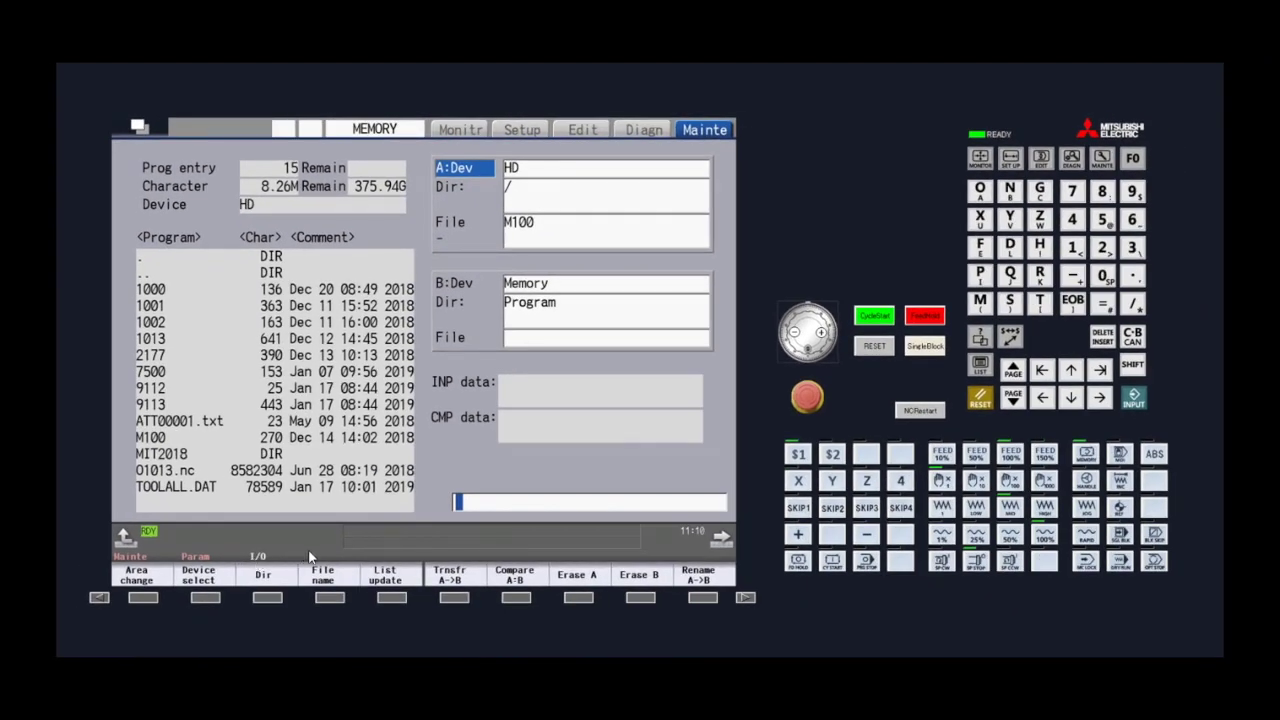
pyautogui.click(322, 576)
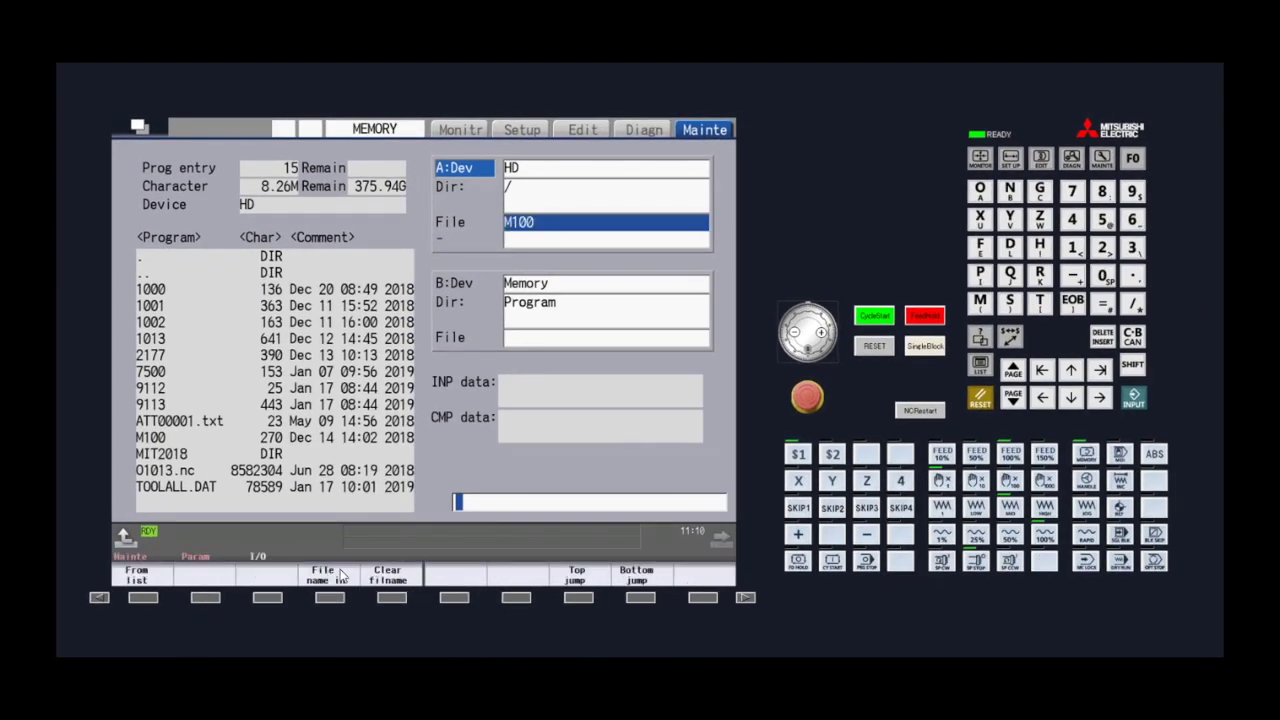
# Step: Pick program 1000 from the HD list as the first source file
pyautogui.click(160, 578)
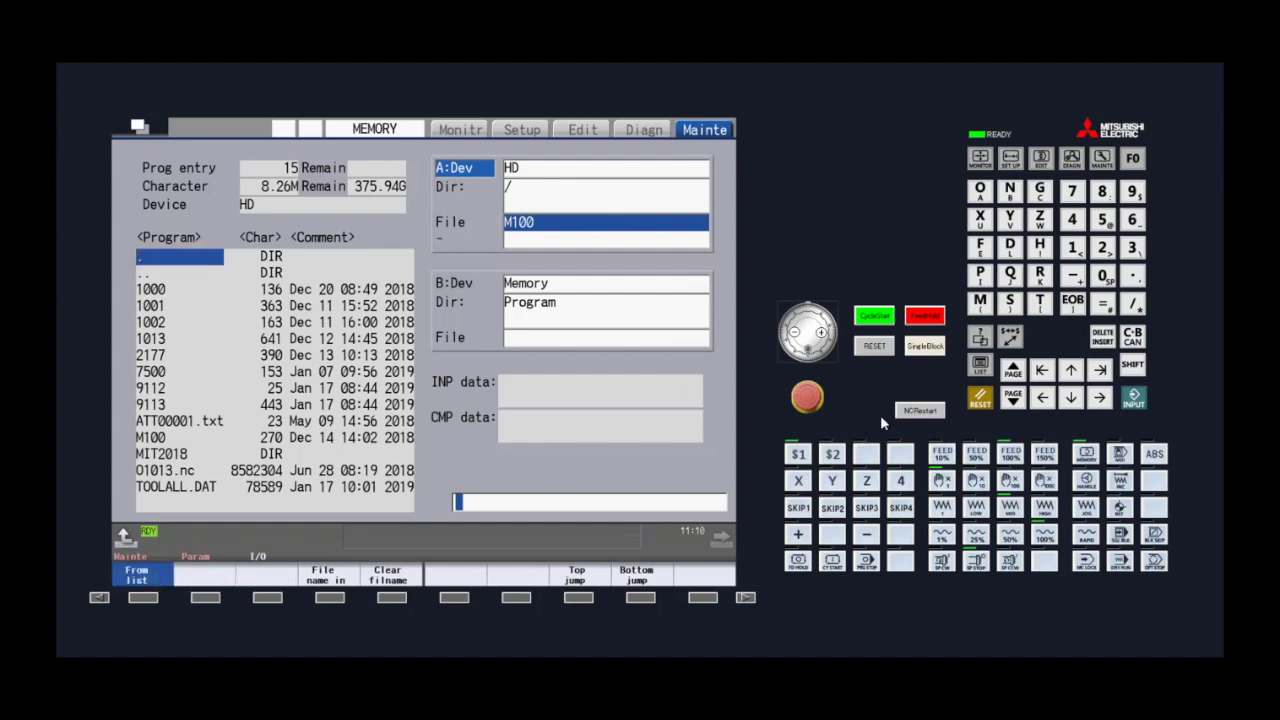
pyautogui.click(1071, 397)
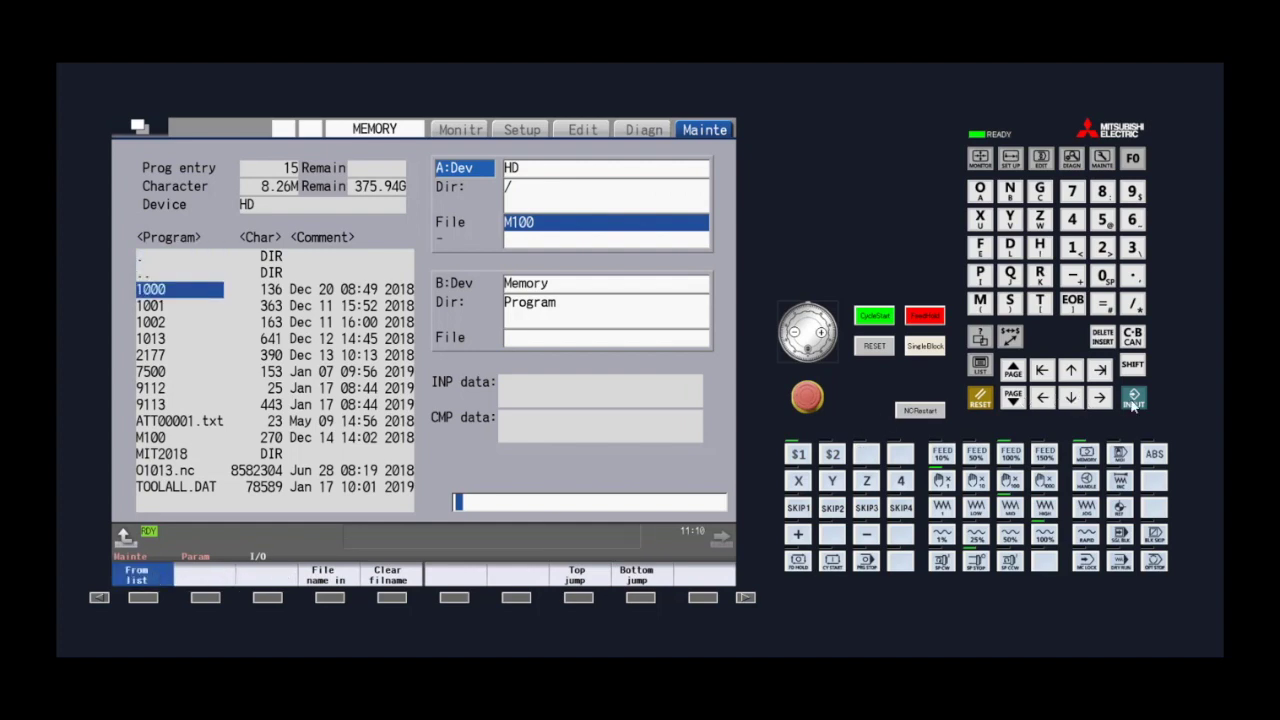
pyautogui.click(1133, 397)
pyautogui.press('Return')
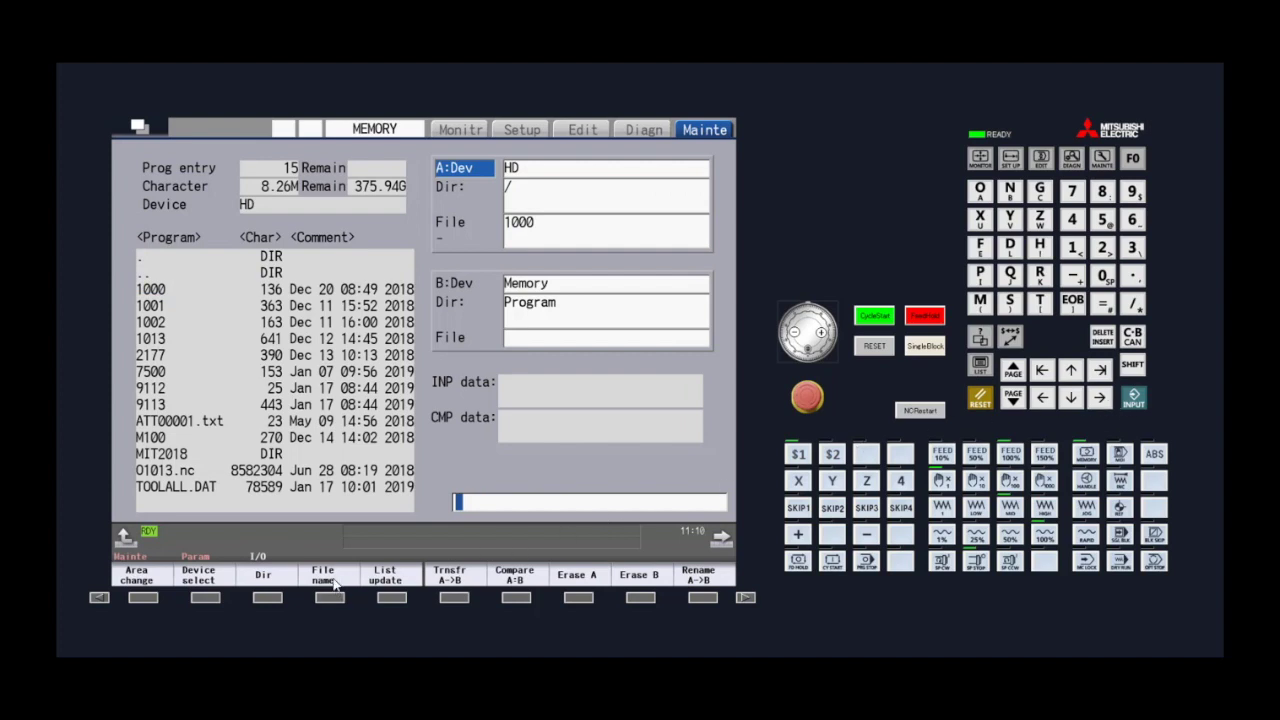
# Step: Pick program 1013 from the list as the end of the source file range
pyautogui.click(348, 580)
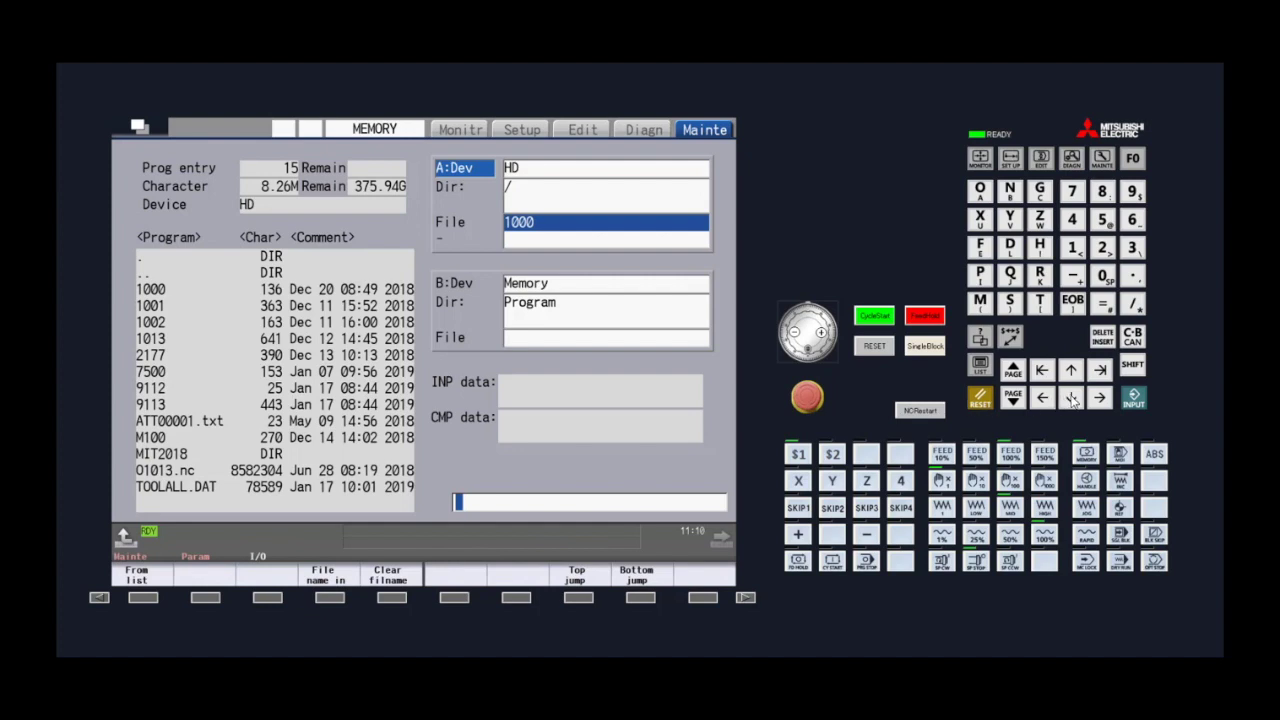
pyautogui.click(1071, 398)
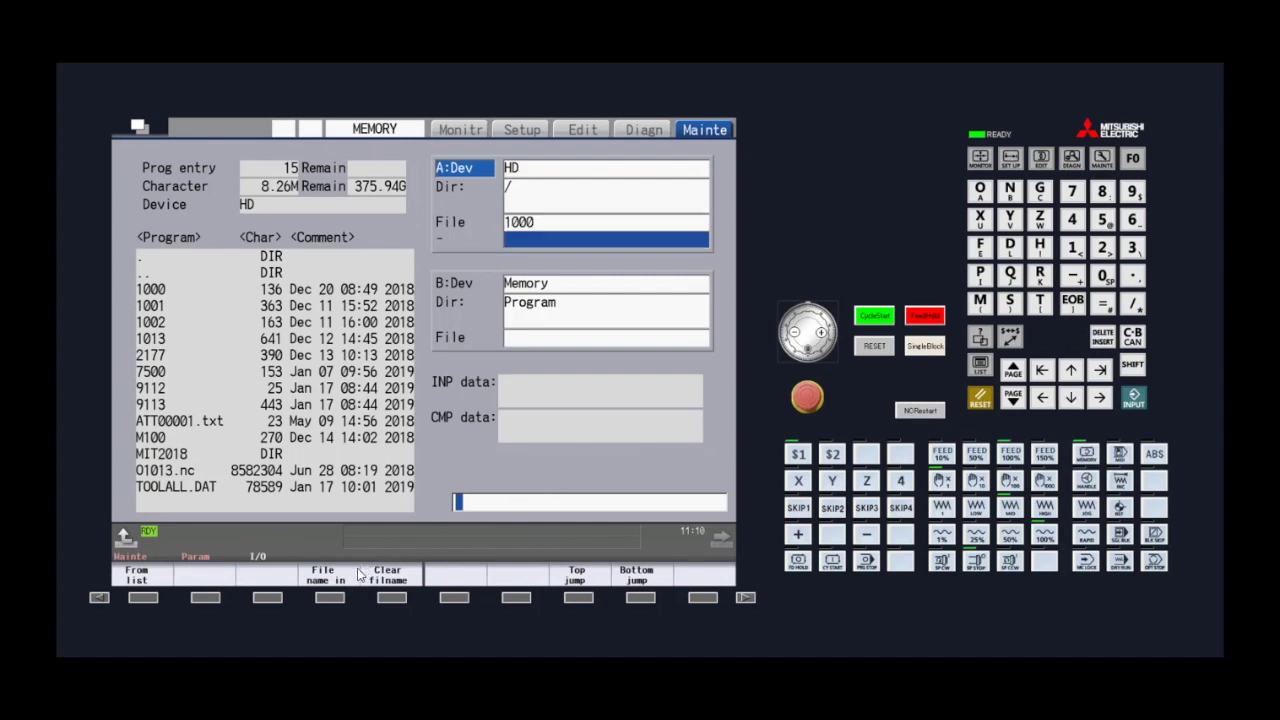
pyautogui.click(163, 574)
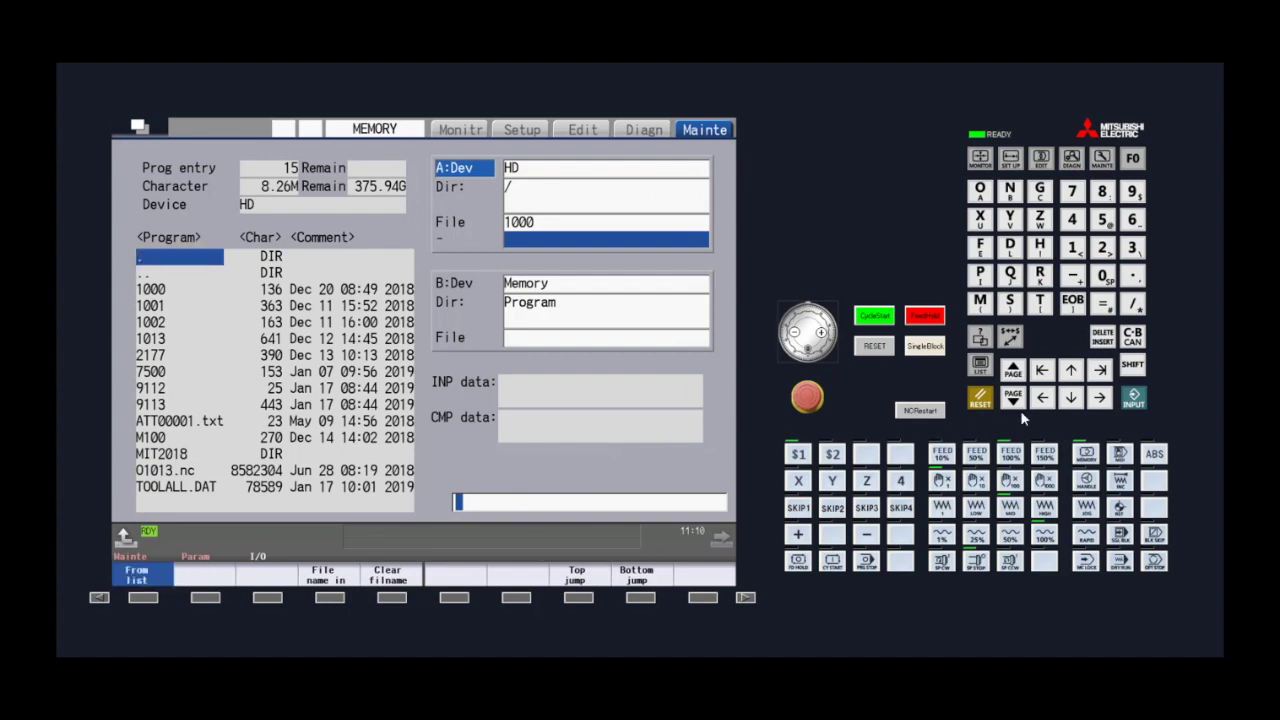
pyautogui.click(1071, 398)
pyautogui.click(1071, 398)
pyautogui.click(1071, 398)
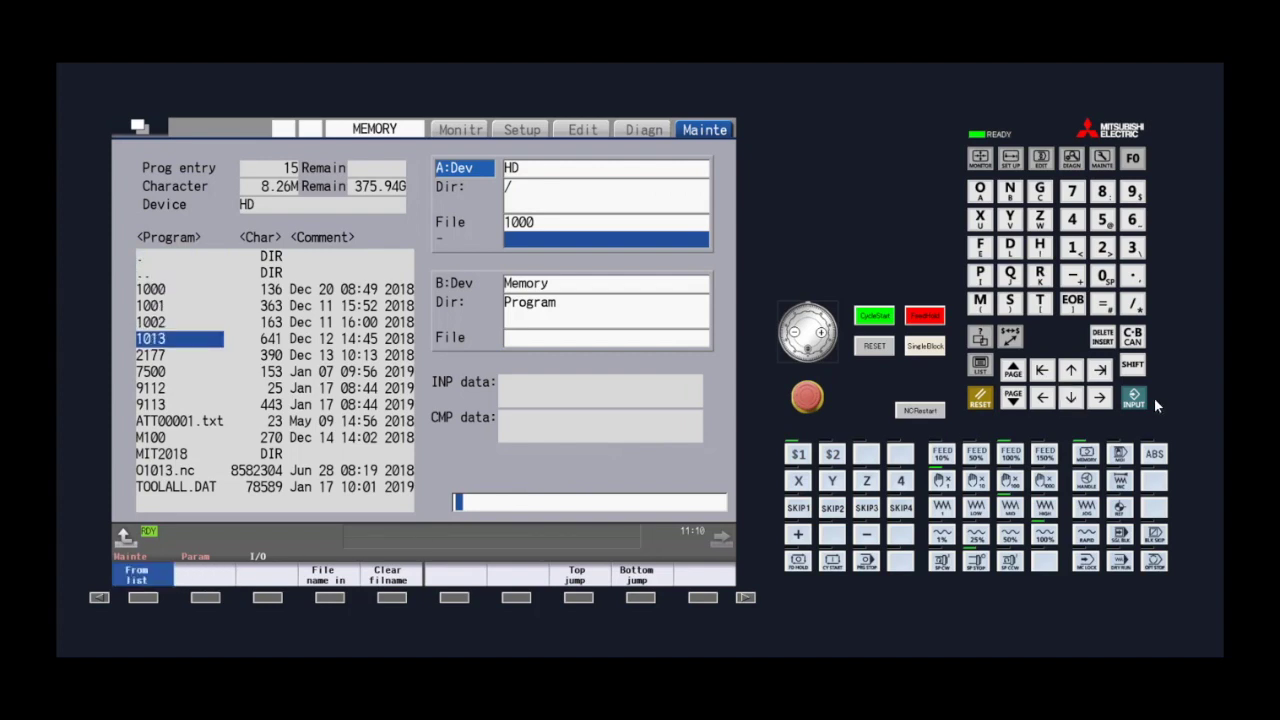
pyautogui.click(1134, 399)
pyautogui.click(1134, 399)
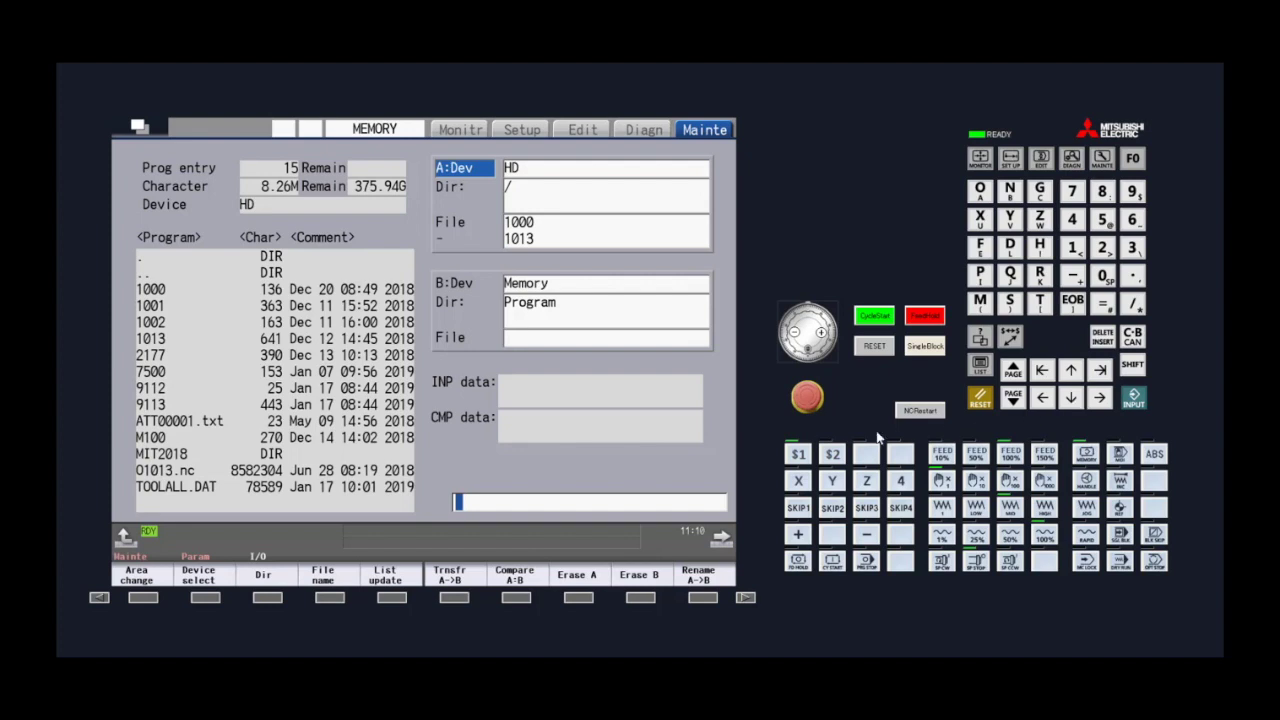
# Step: Switch to B:Dev and set its directory to the memory's Program directory
pyautogui.click(150, 576)
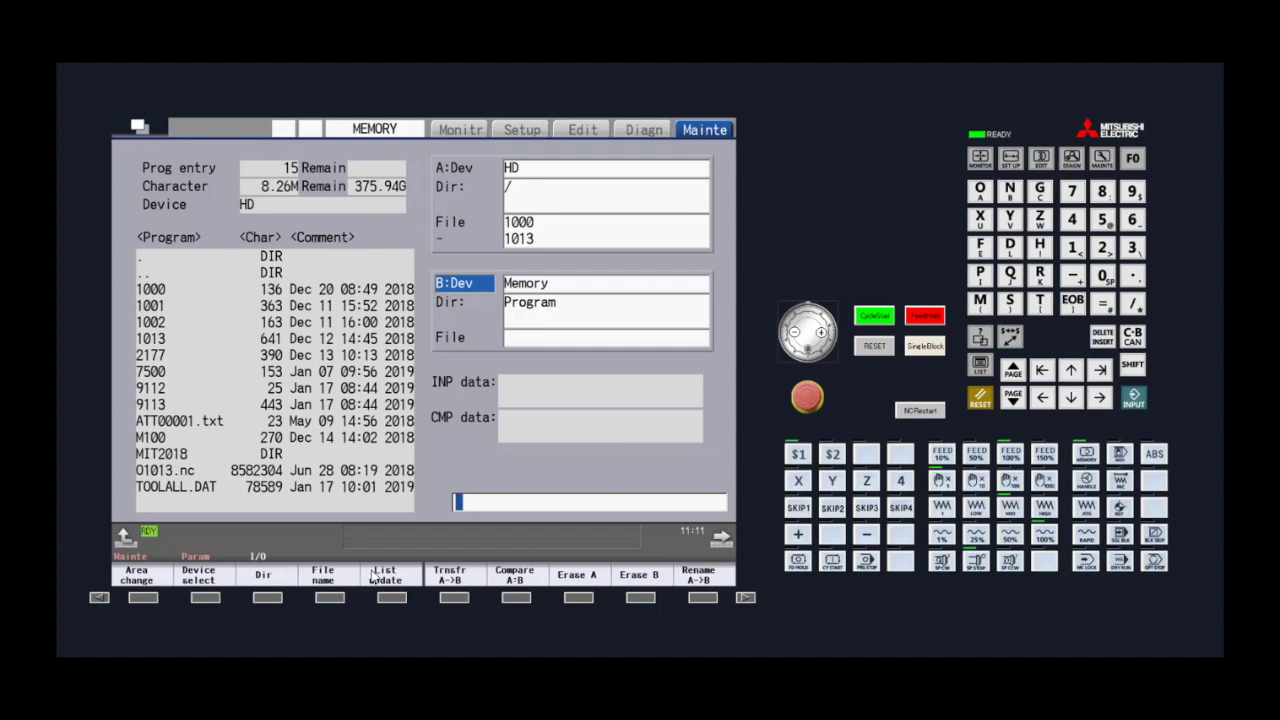
pyautogui.click(287, 577)
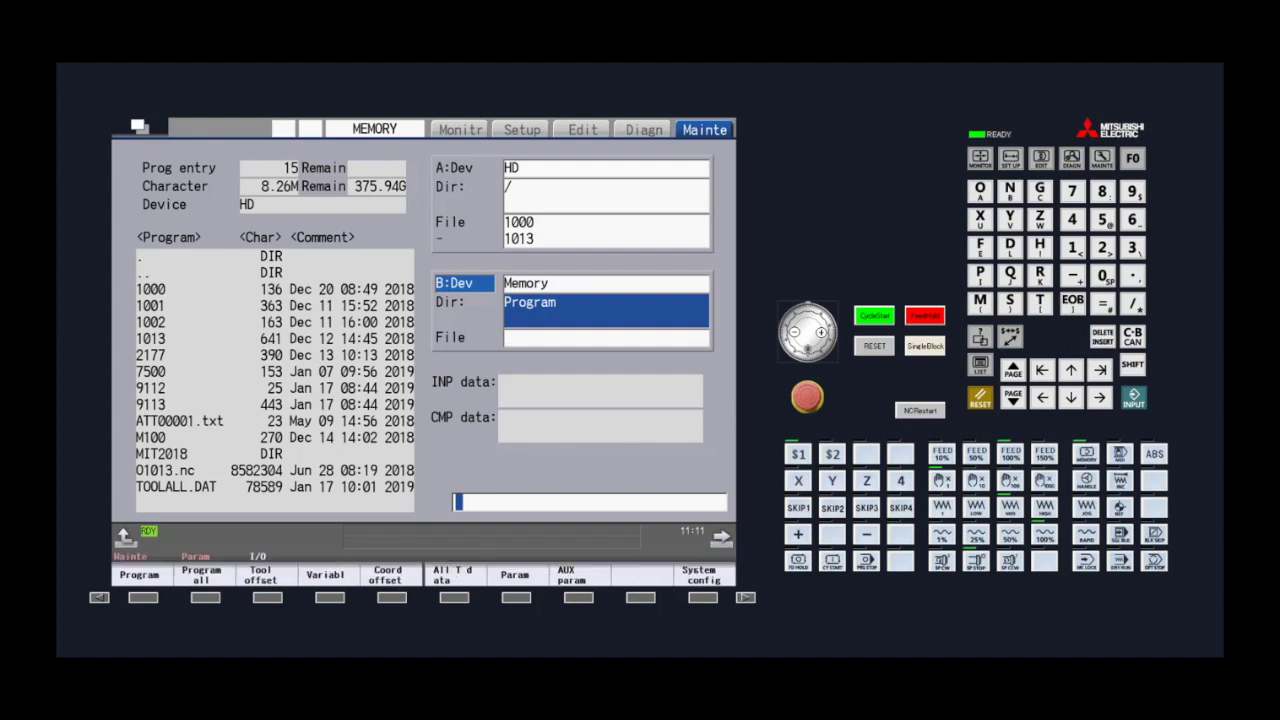
pyautogui.click(152, 578)
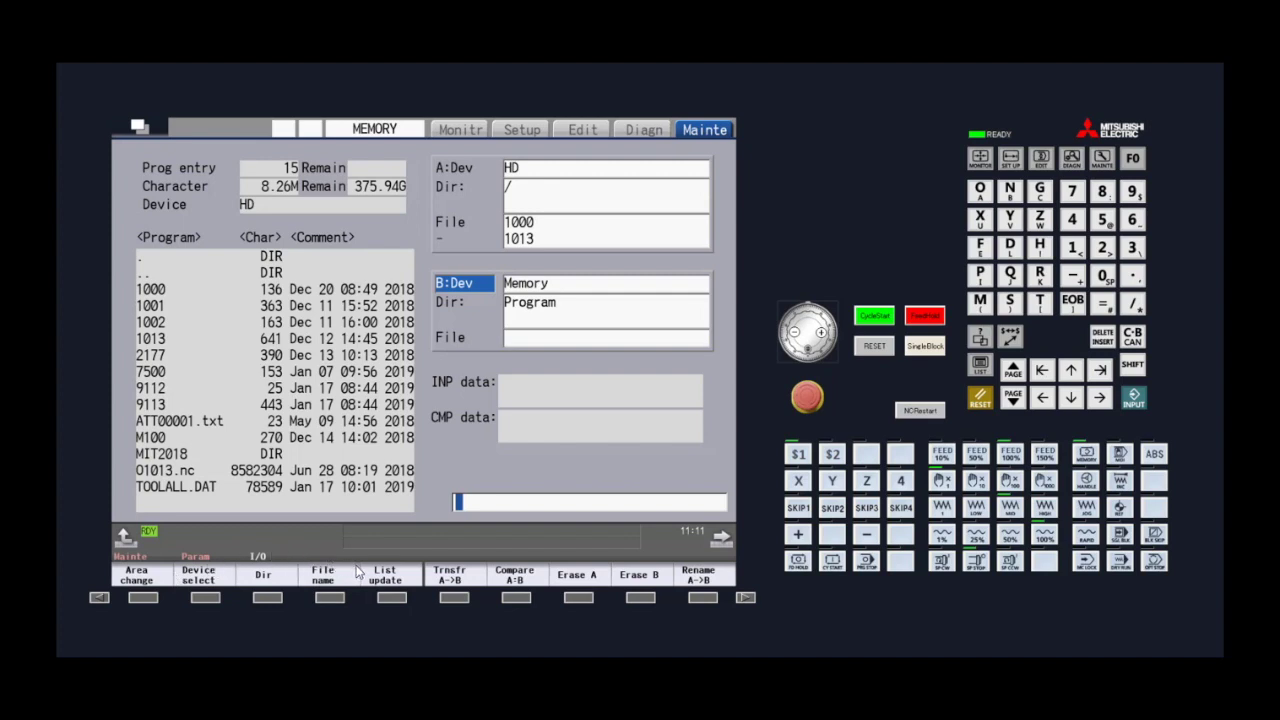
pyautogui.click(248, 583)
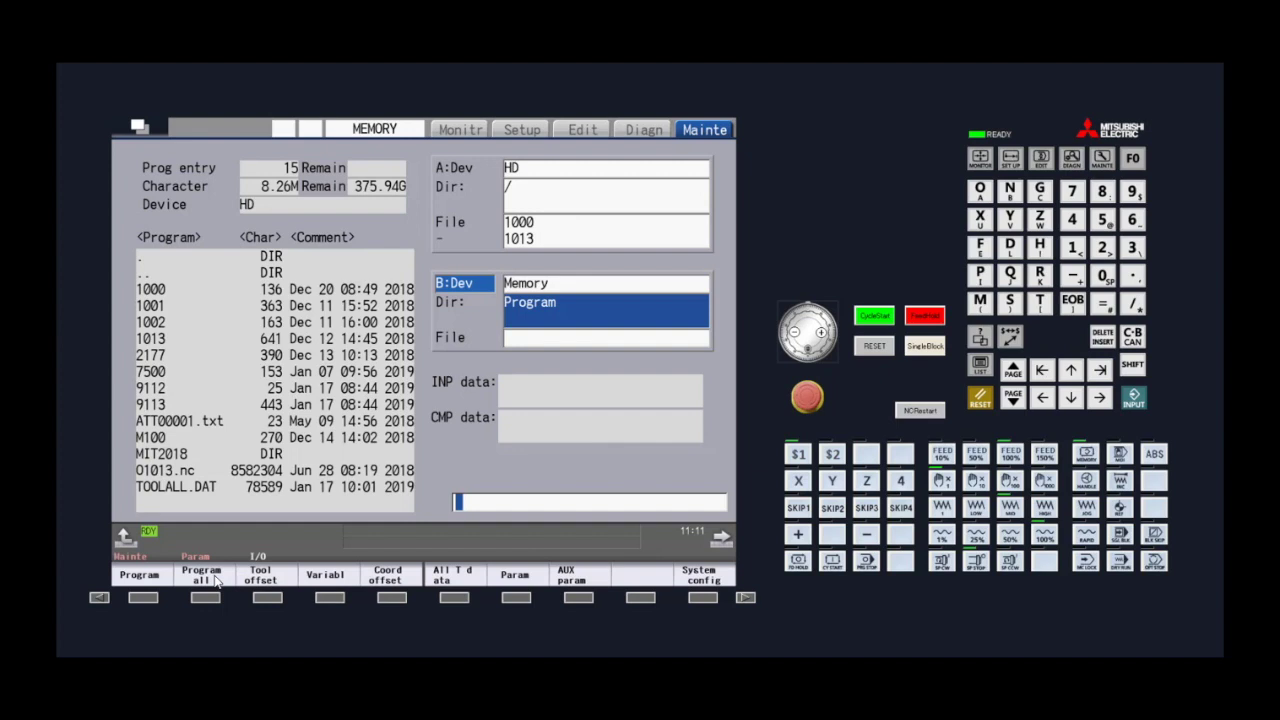
pyautogui.click(148, 578)
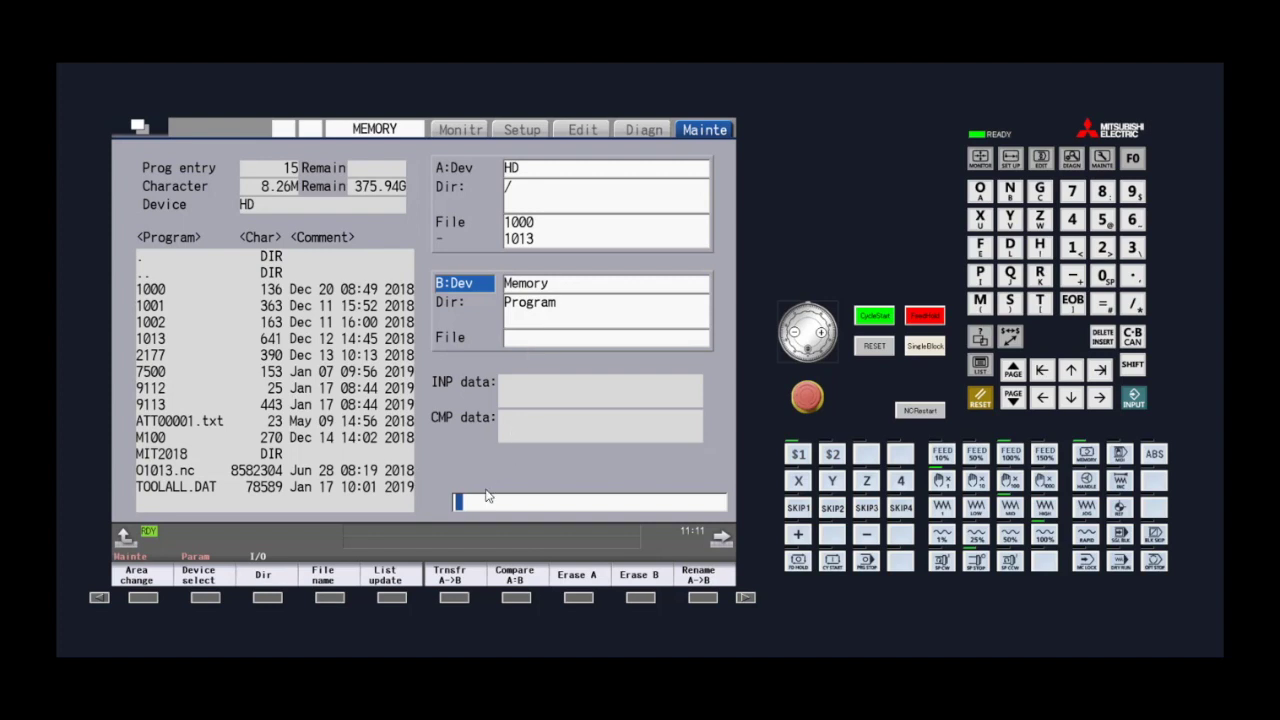
# Step: Run Trnsfr A->B and confirm Y to copy programs 1000–1013 into memory
pyautogui.click(458, 575)
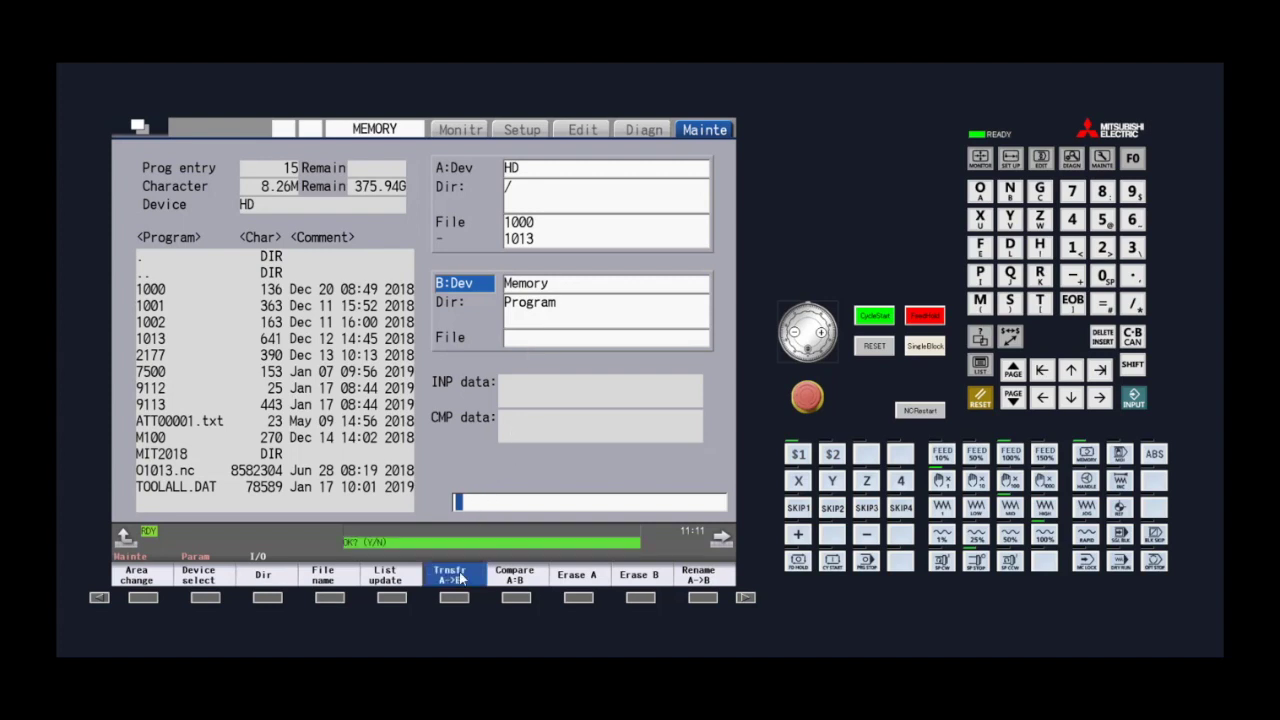
pyautogui.click(1011, 222)
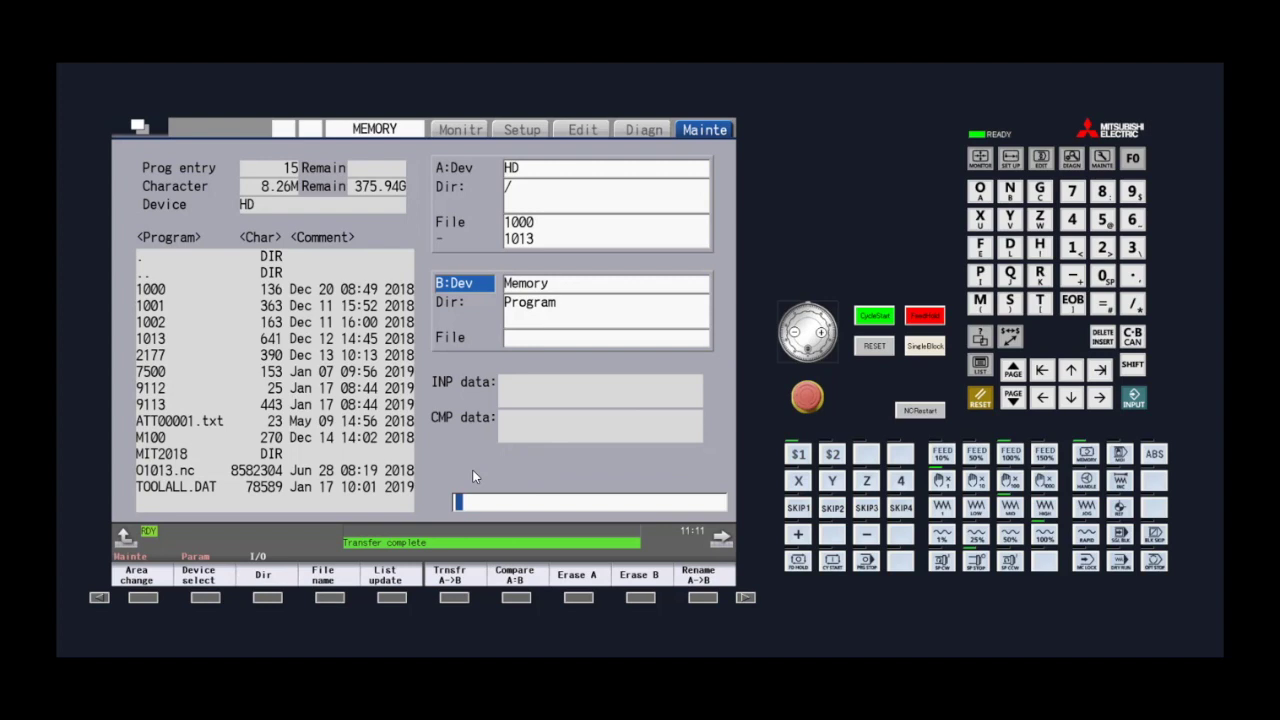
# Step: Update the list to show memory programs 1000, 1001, 1002 and 1013
pyautogui.click(387, 582)
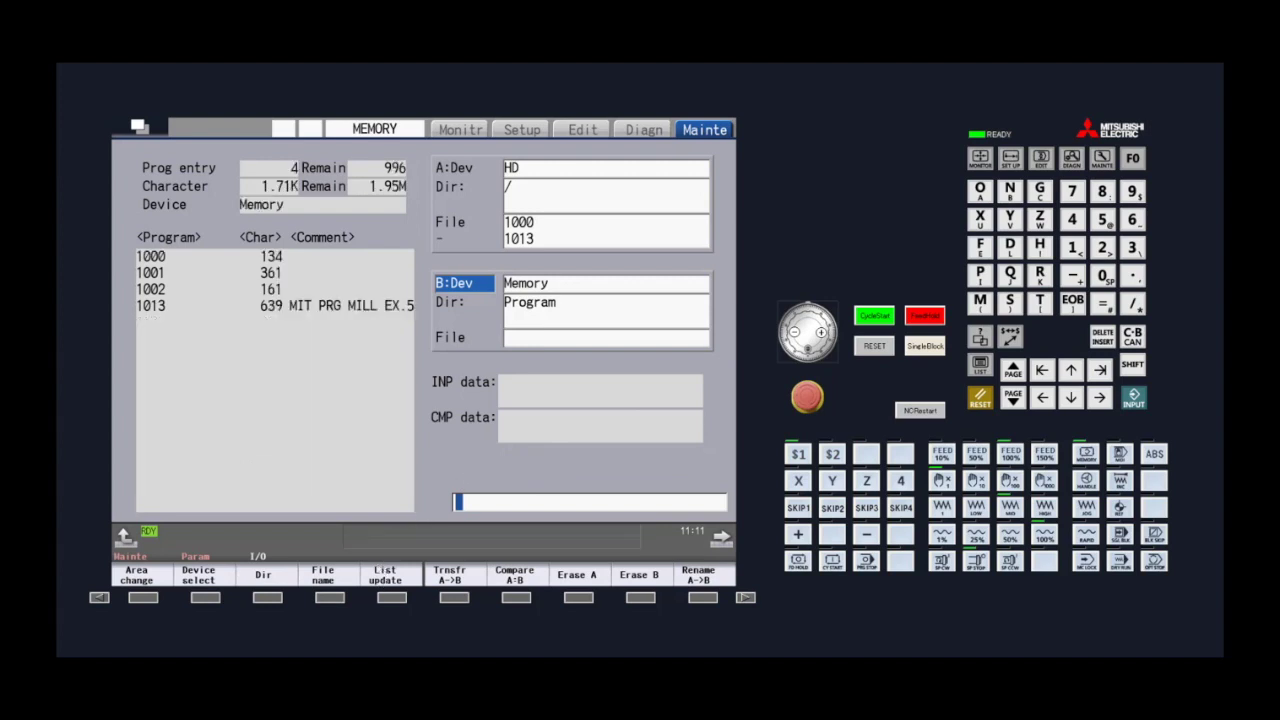